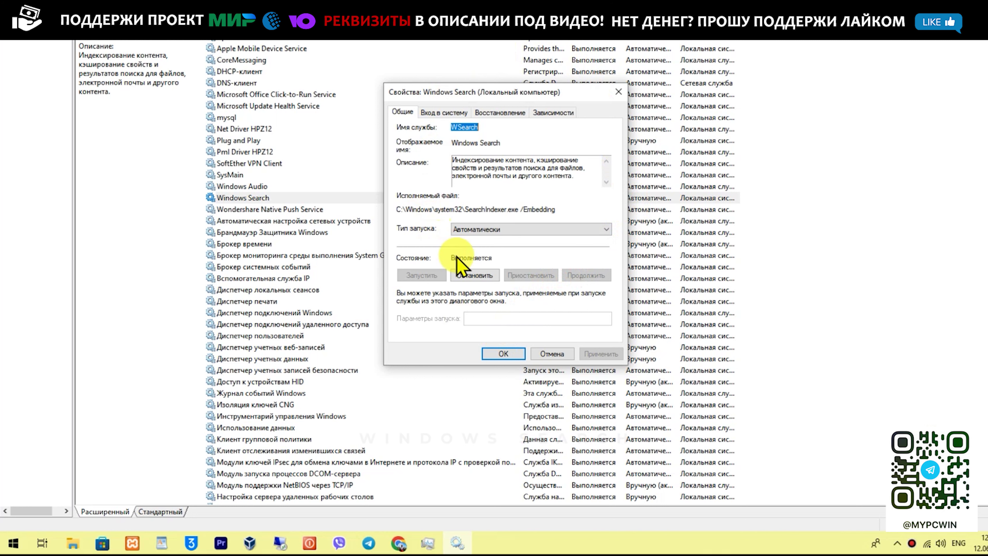
Stop the Windows Search service, set its startup type to Disabled (Отключена), apply the change and return to the desktop.
click(474, 276)
click(541, 303)
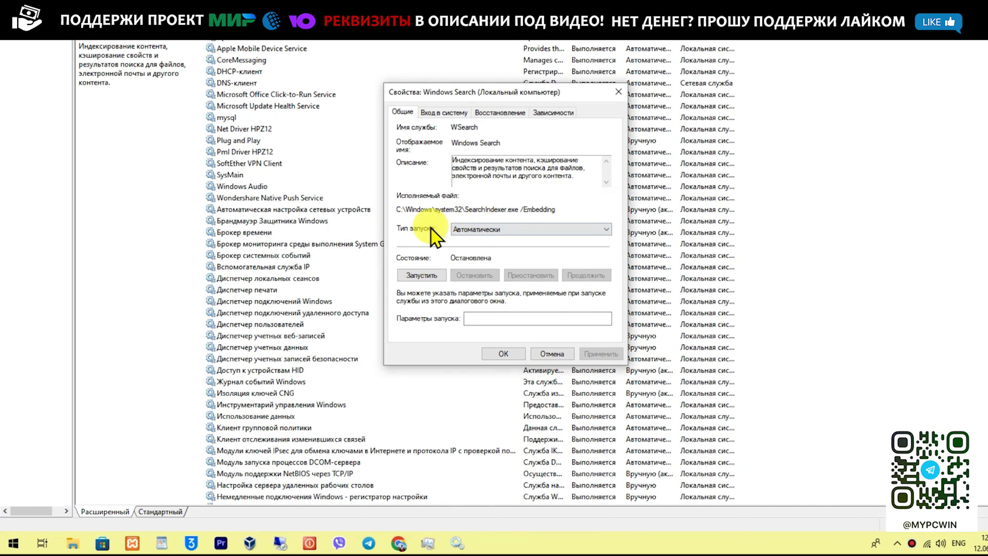
click(463, 229)
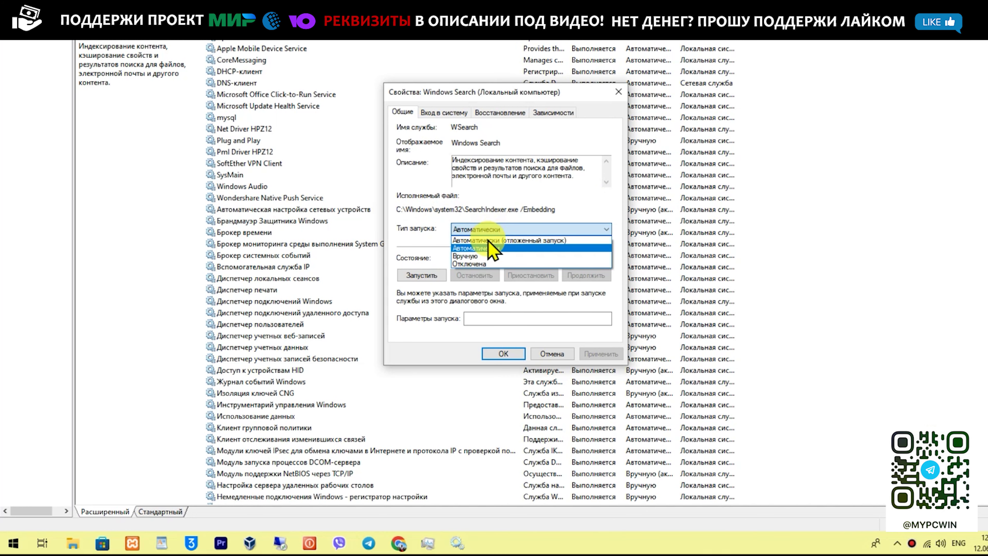
click(479, 264)
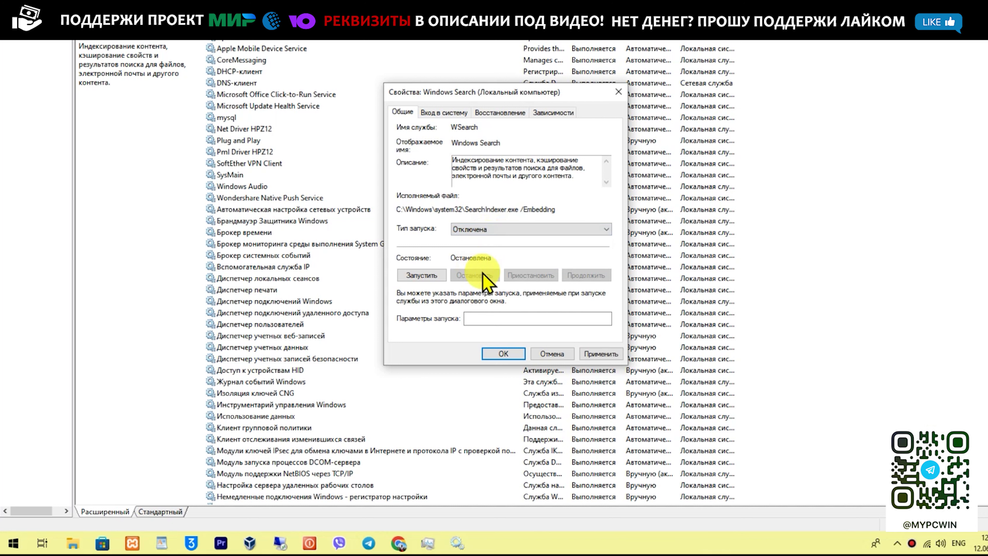
click(602, 354)
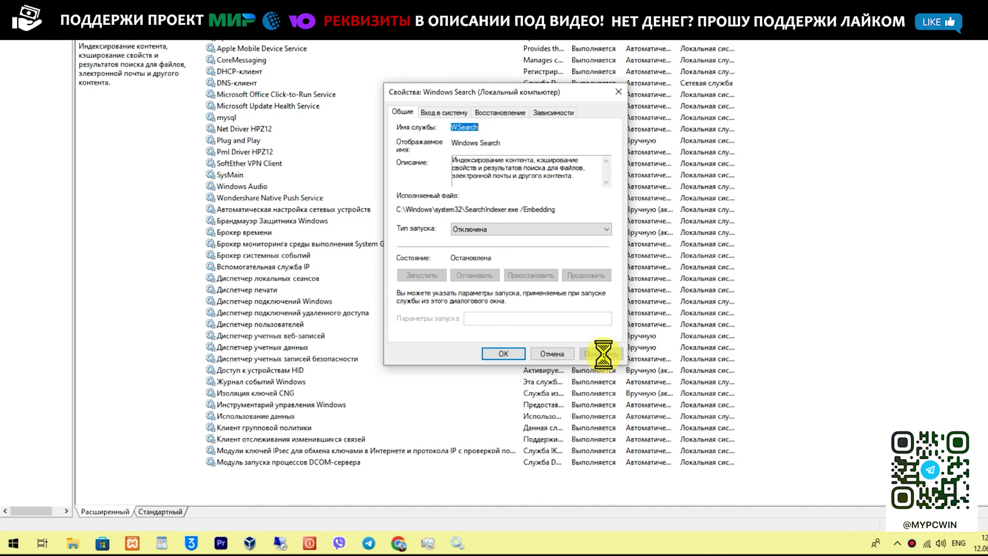
click(498, 353)
key(super+d)
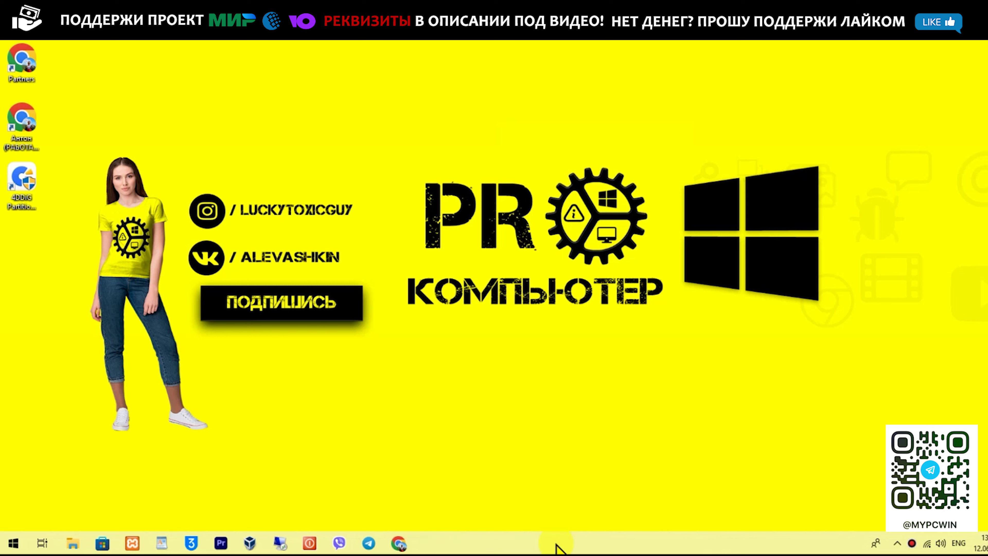
Check the activity of Disk 0 (C:) in Task Manager's performance view, and close Task Manager.
right_click(556, 545)
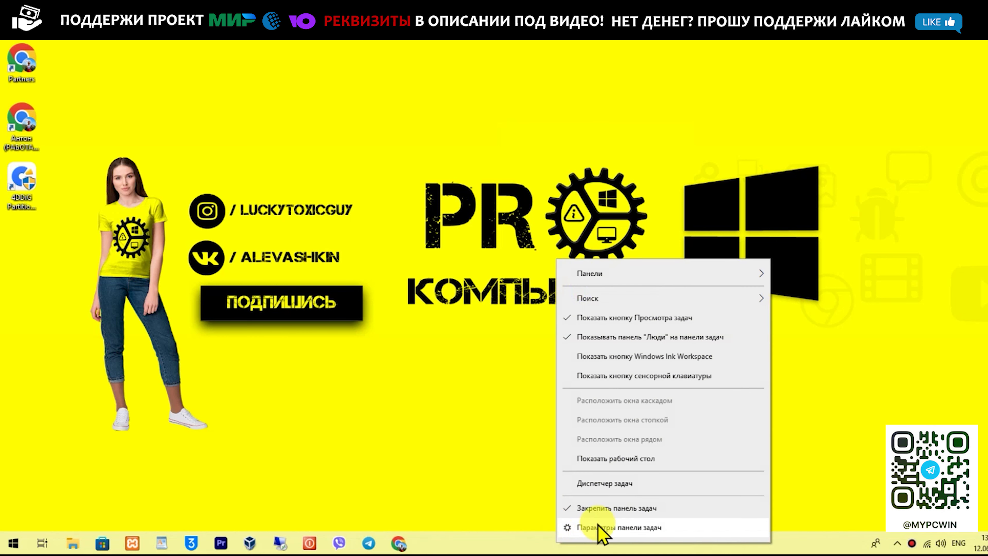
click(630, 480)
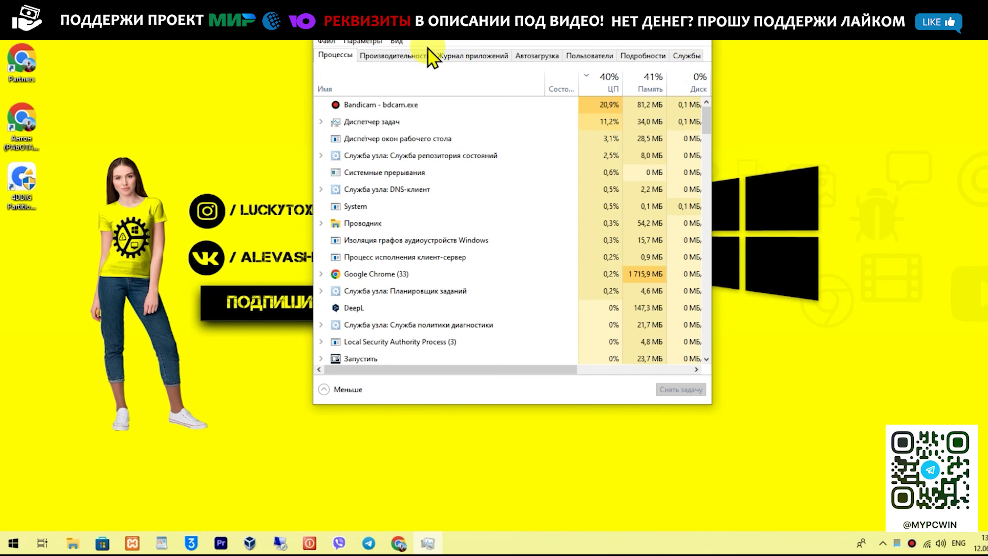
click(395, 58)
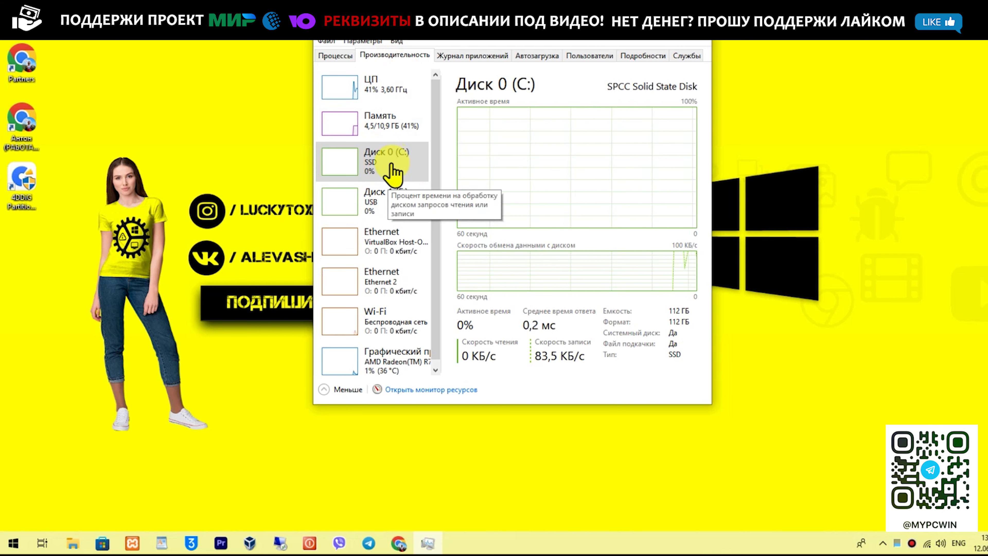
click(393, 172)
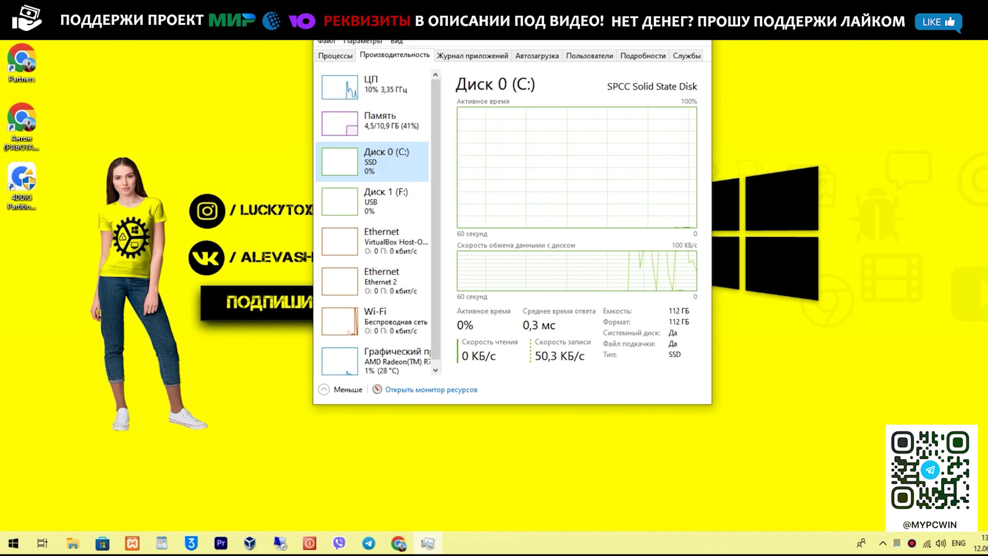
key(alt+F4)
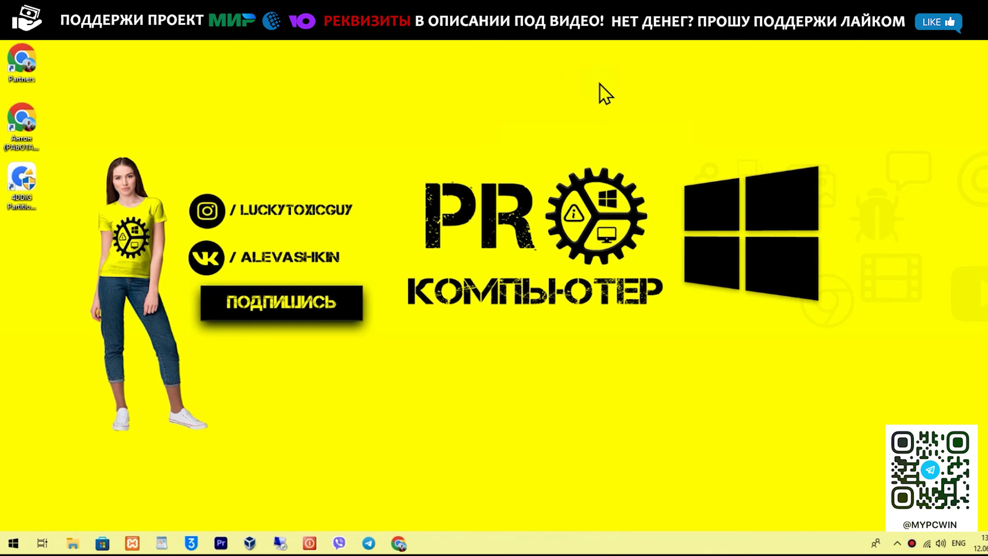
Search Windows for cmd and run Command Prompt as administrator.
right_click(14, 544)
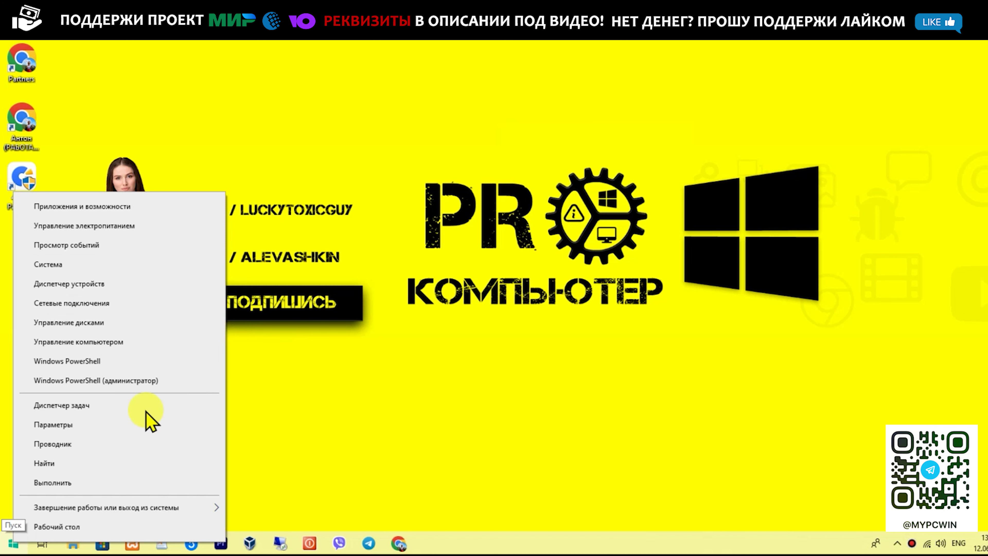
right_click(11, 542)
right_click(11, 542)
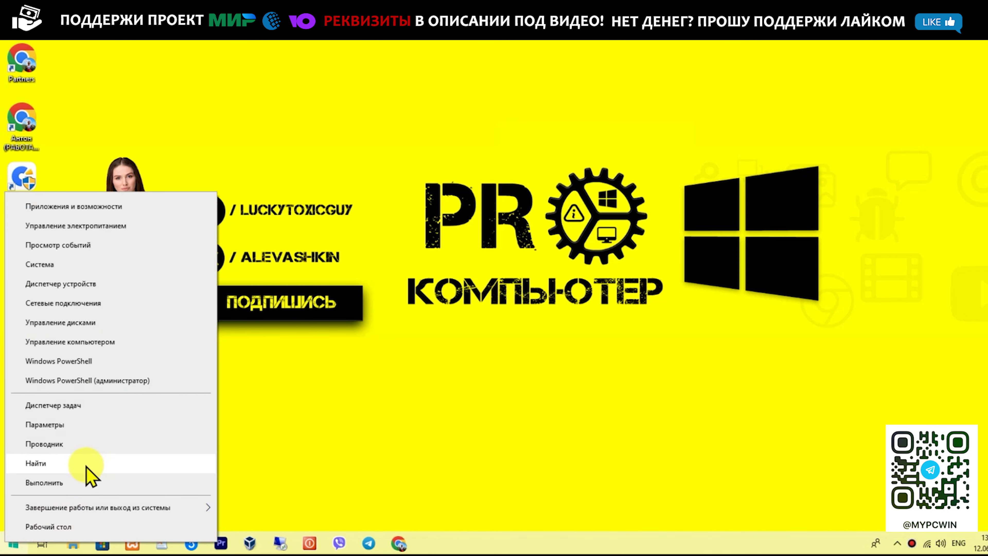
click(73, 466)
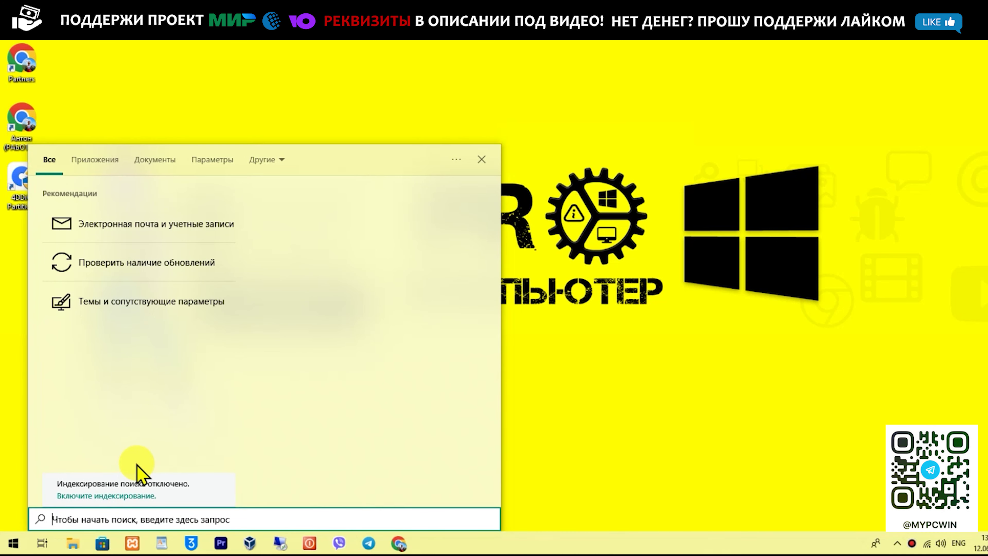
text(cmd)
right_click(155, 218)
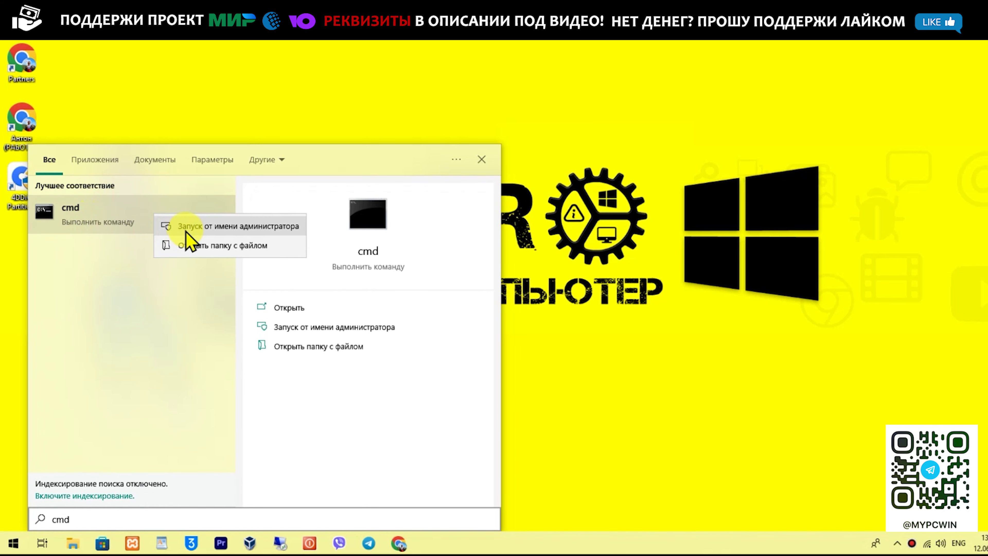
click(199, 226)
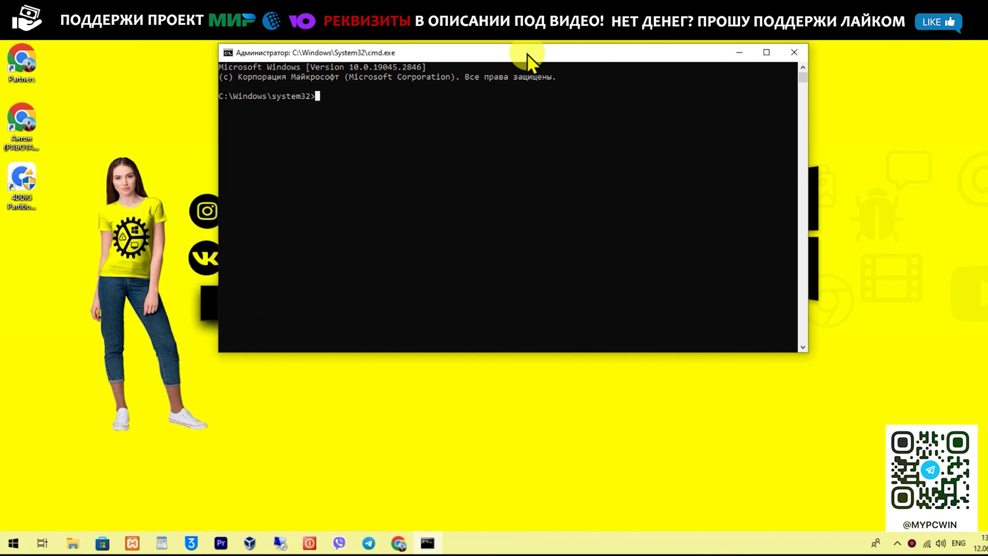
Stop the SysMain service by running net.exe stop sysmain in the administrator Command Prompt.
drag(521, 62, 543, 92)
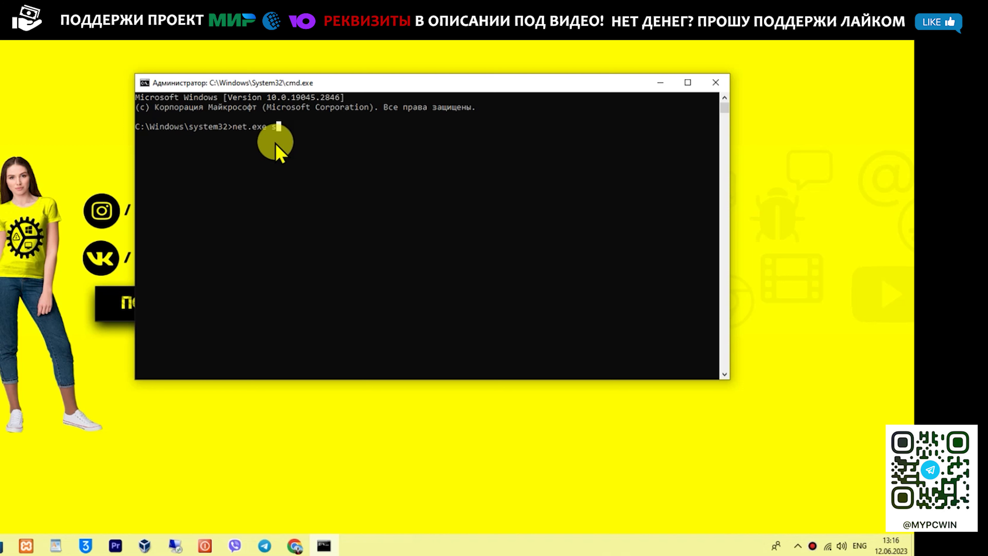
text(op sysmain)
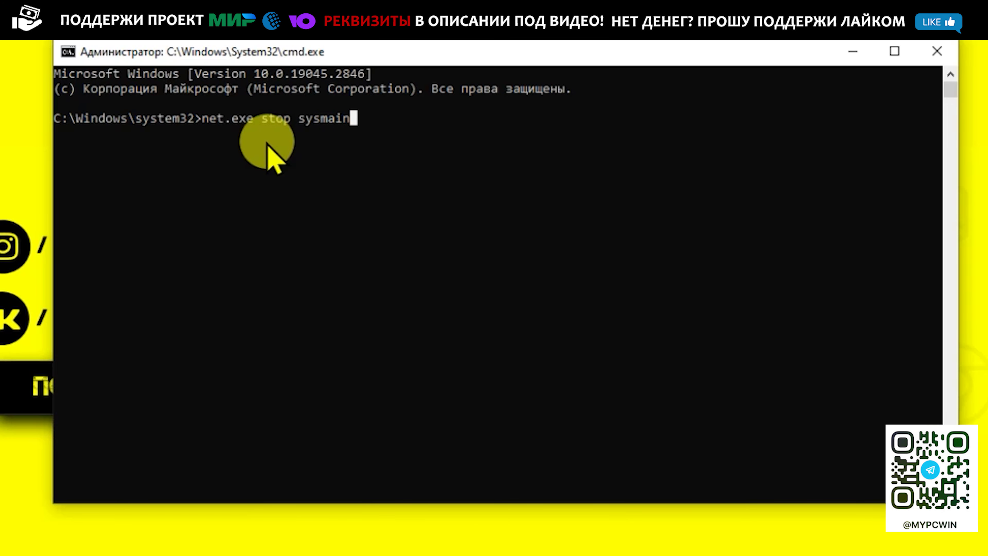
key(Return)
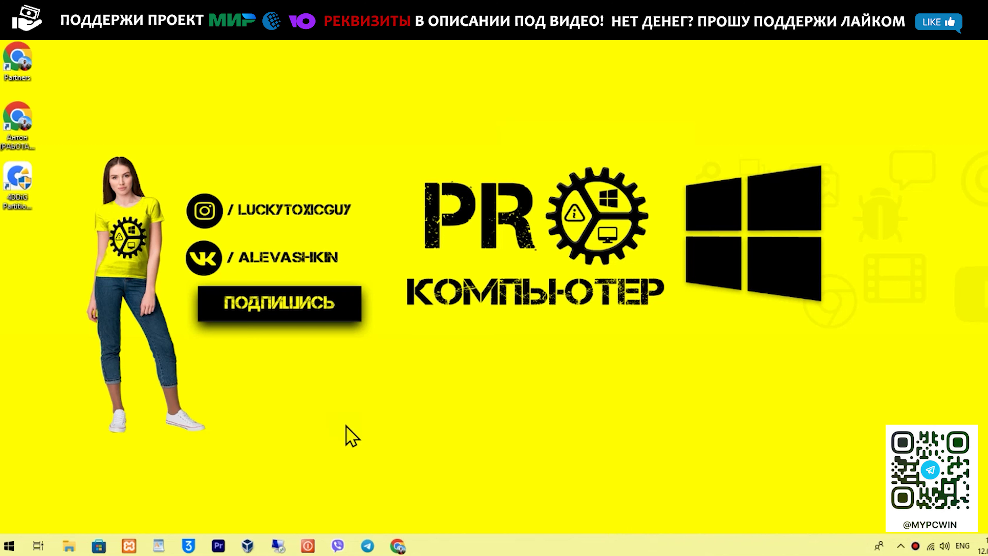
Open System Properties by running sysdm.cpl.
right_click(8, 544)
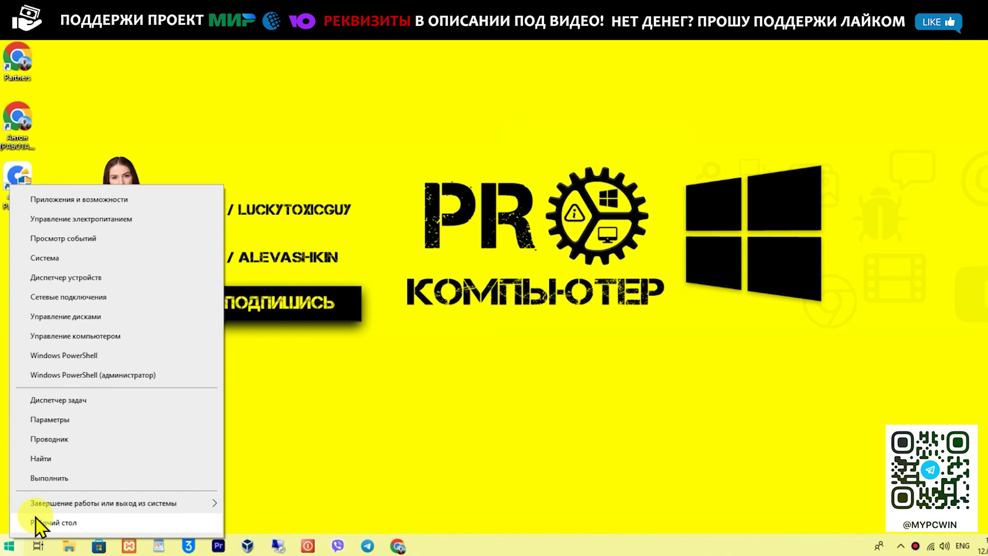
click(51, 477)
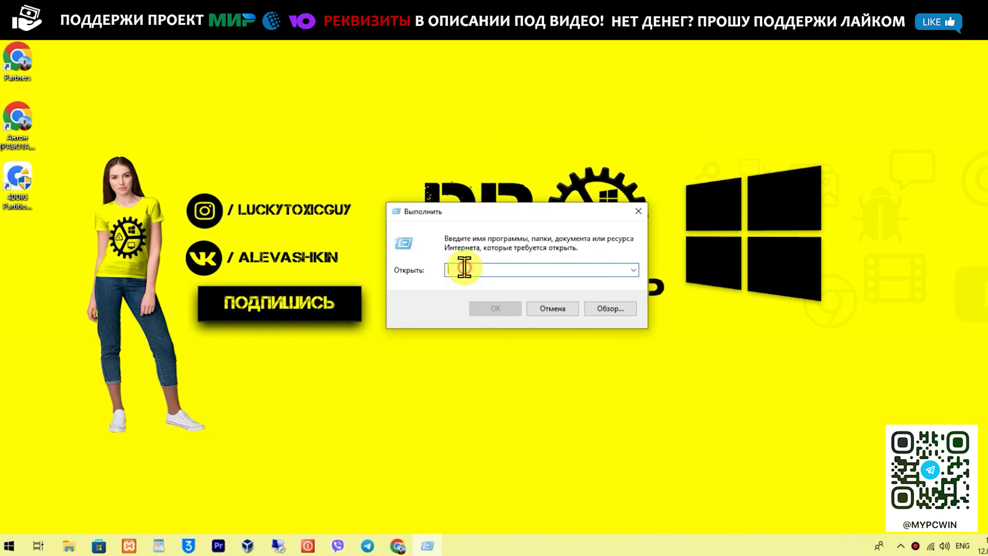
text(sysdm.cpl)
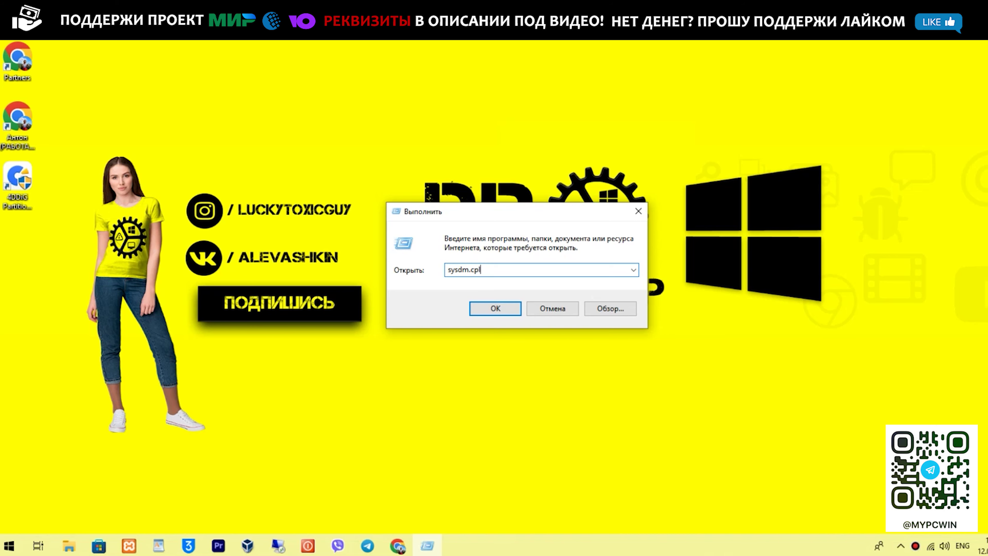
key(Return)
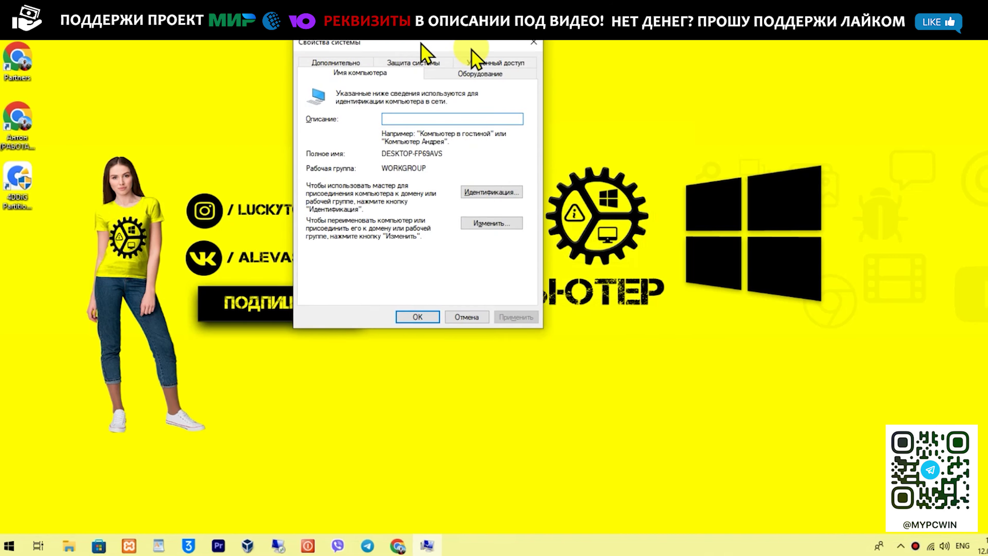
Open the virtual memory settings from the advanced performance options in System Properties.
click(421, 62)
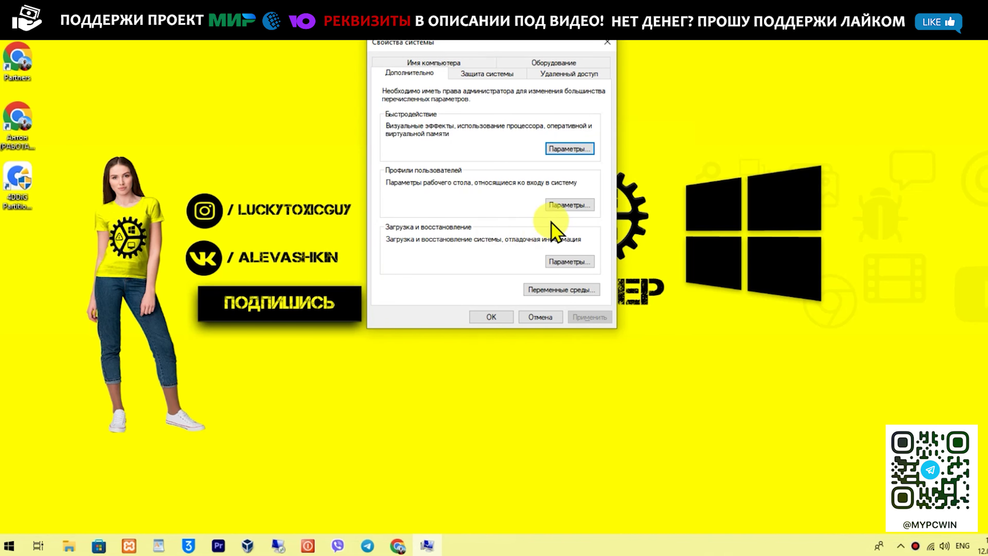
click(562, 149)
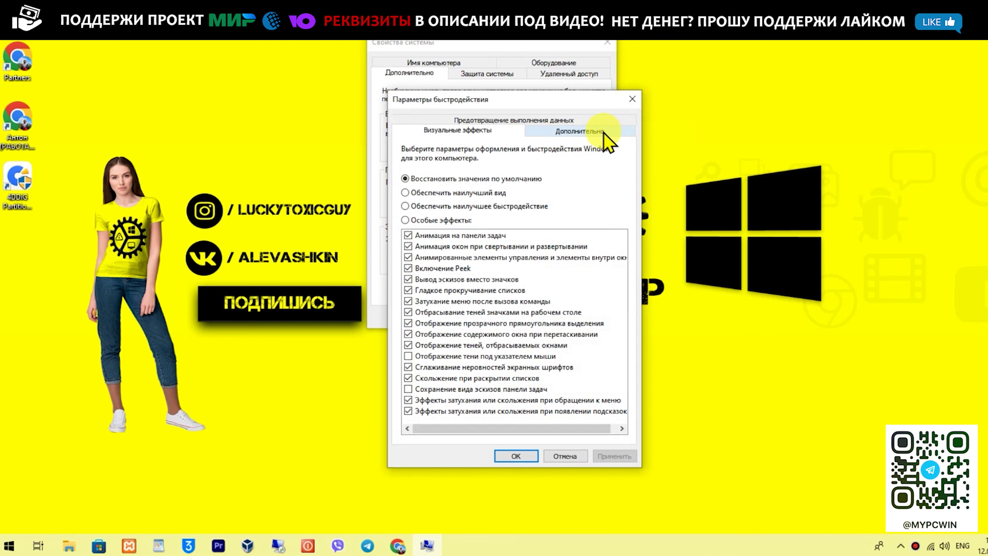
click(578, 132)
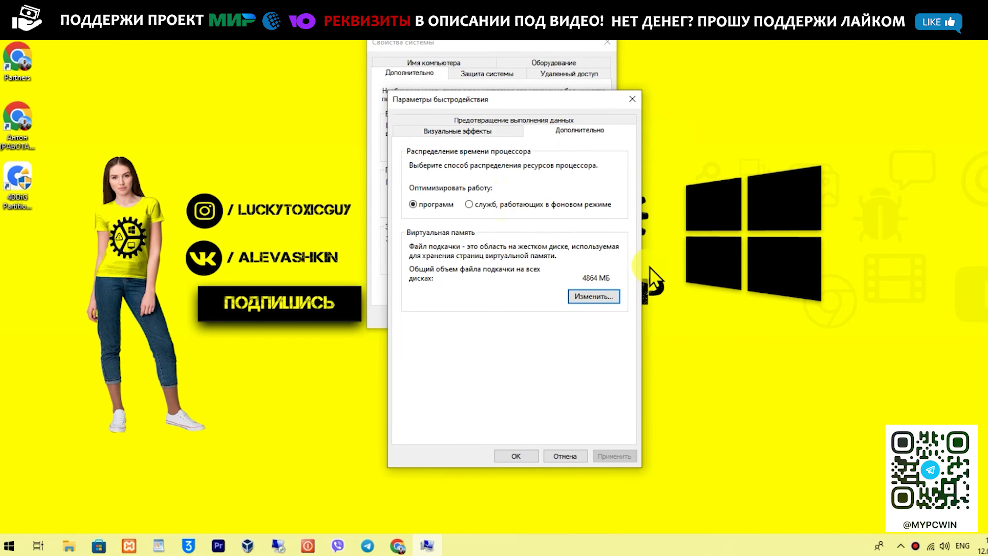
click(580, 297)
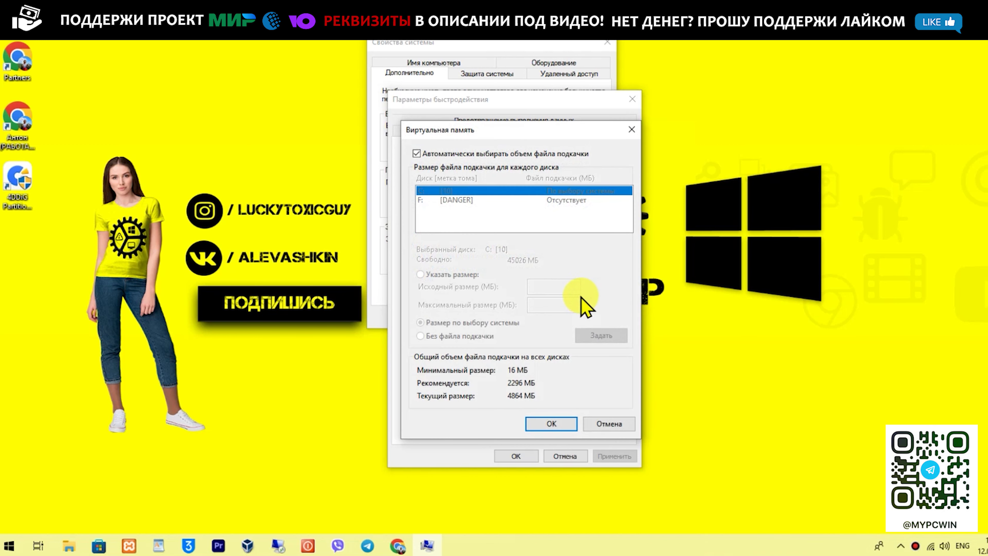
Turn off automatic paging file sizing and give drive C: a custom initial size of 2296 MB.
click(469, 155)
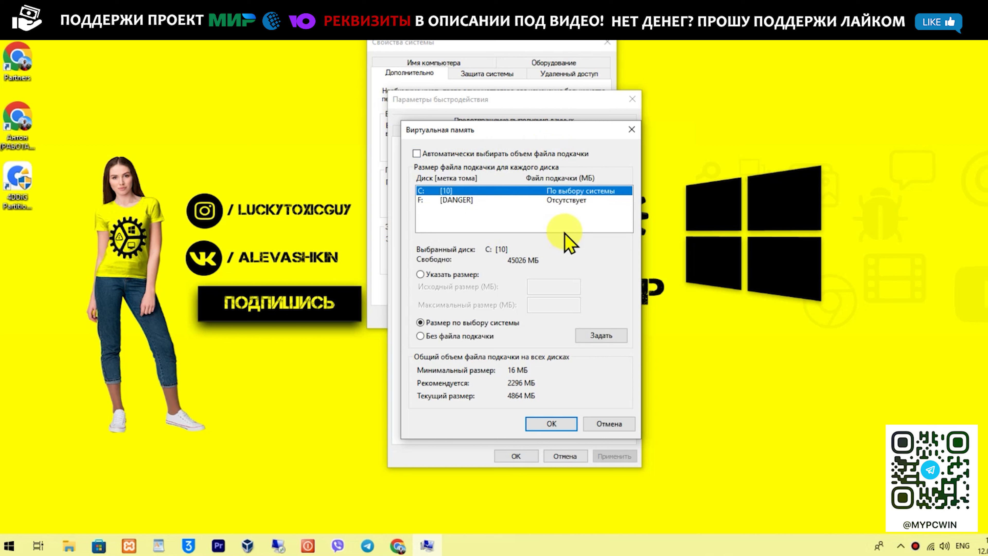
click(421, 274)
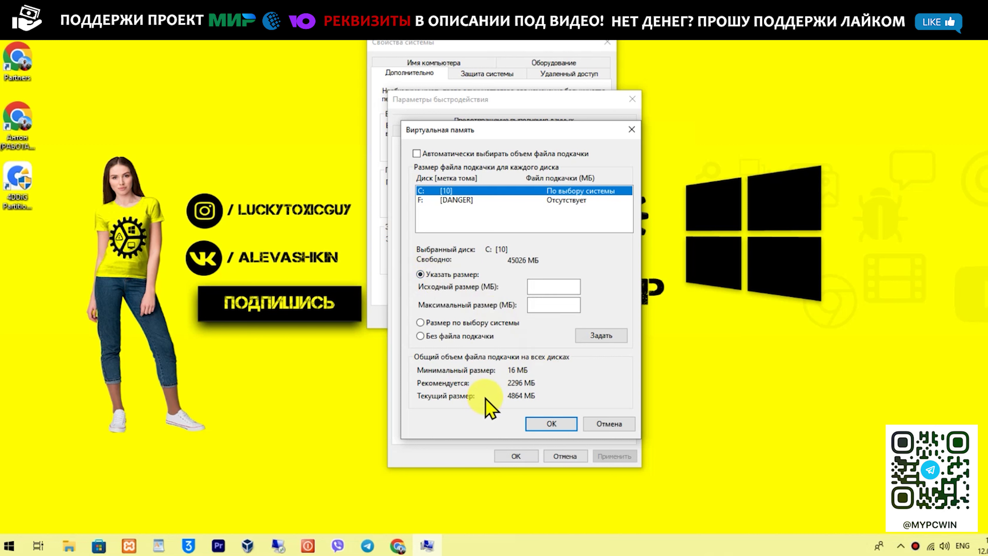
click(691, 294)
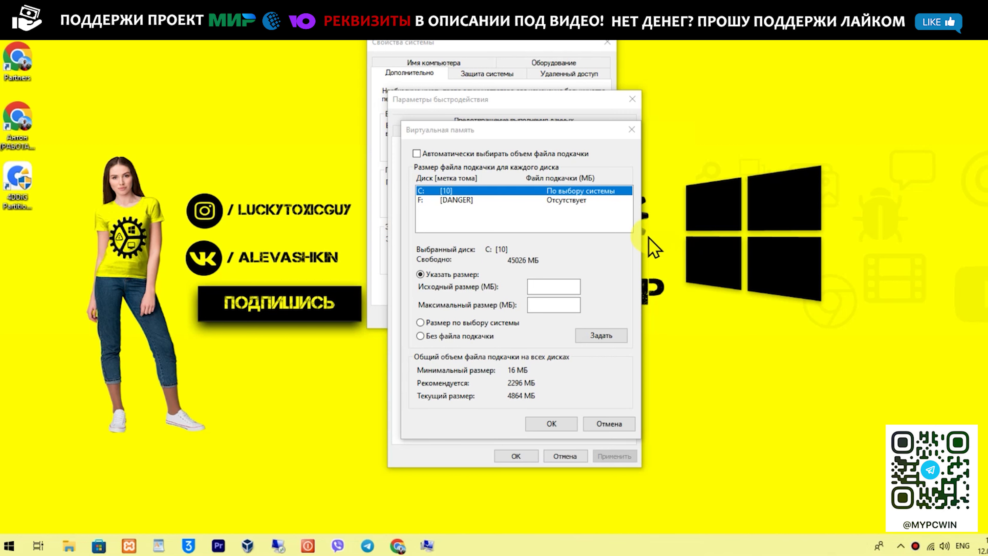
click(544, 284)
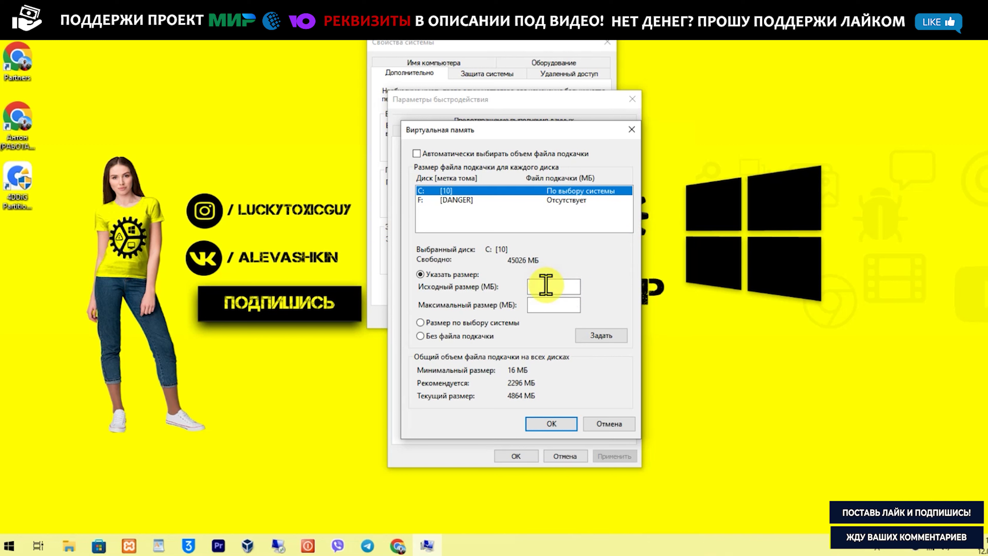
click(550, 286)
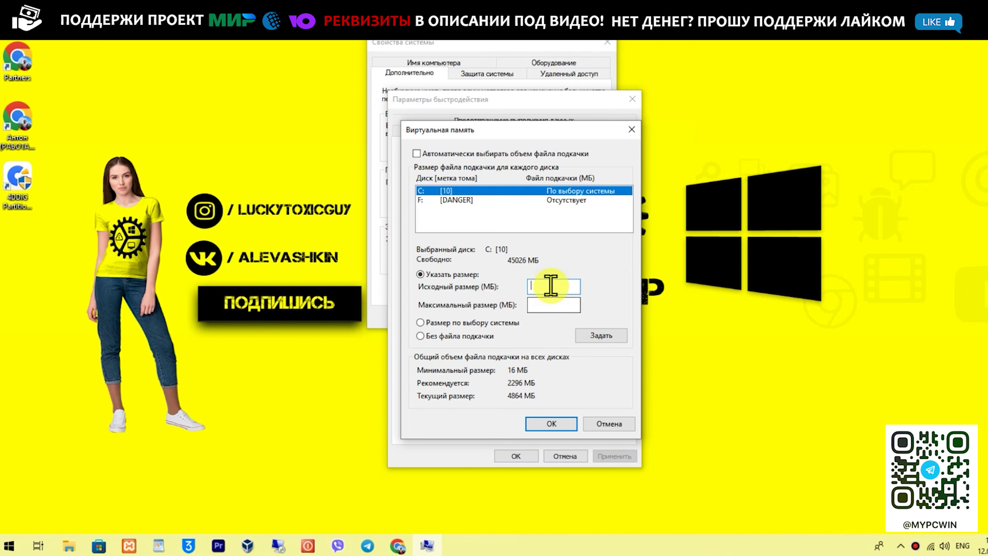
text(2296)
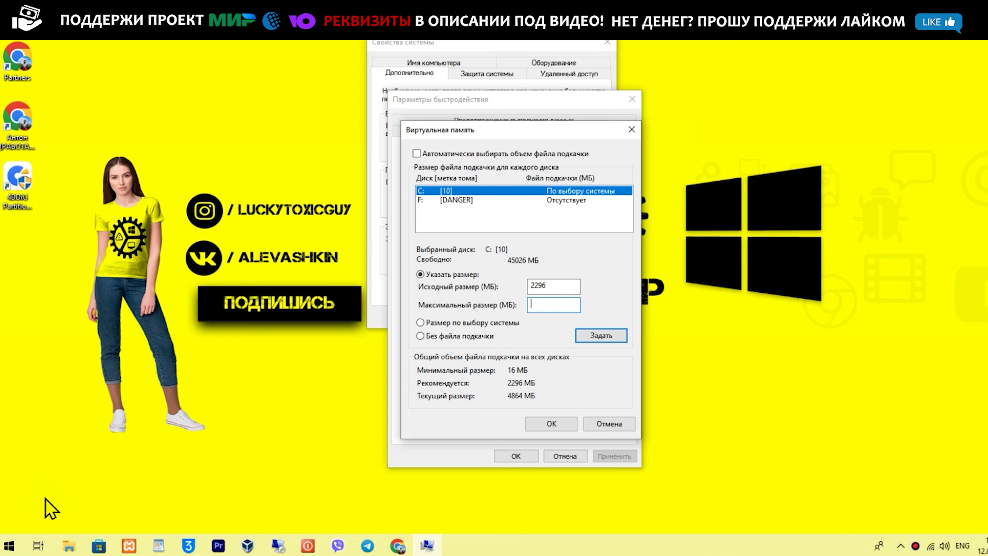
Open Calculator alongside the virtual memory settings, then return to the maximum size value.
key(super+r)
key(Return)
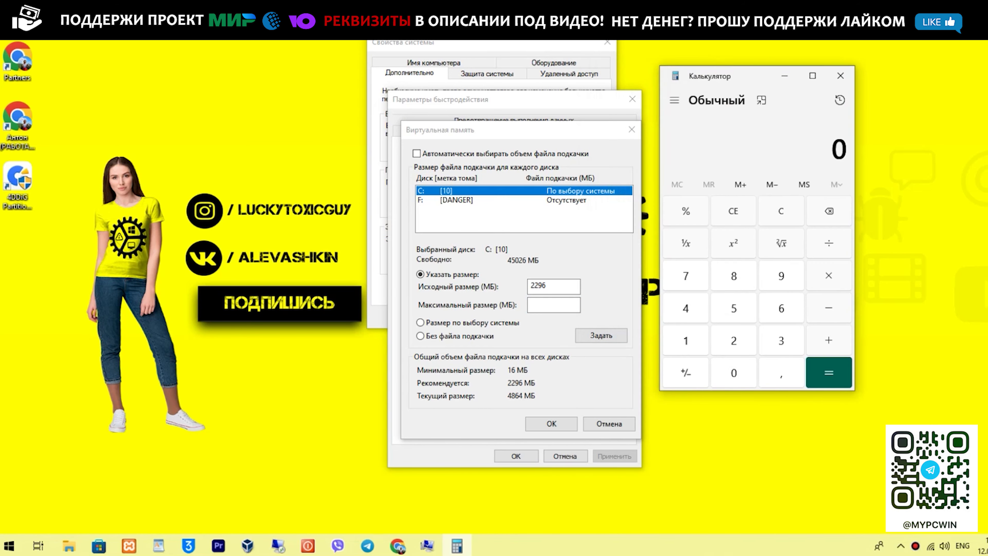
click(574, 309)
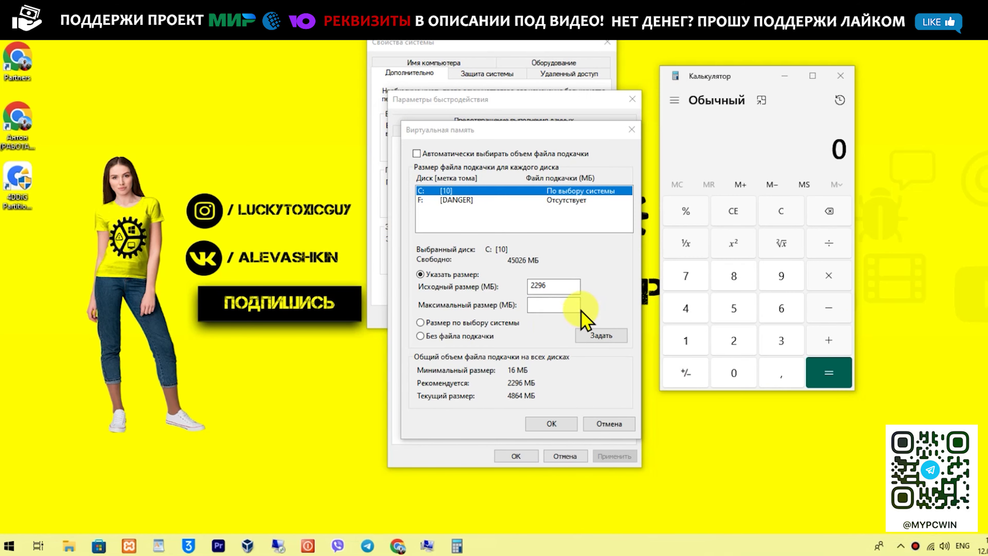
click(551, 305)
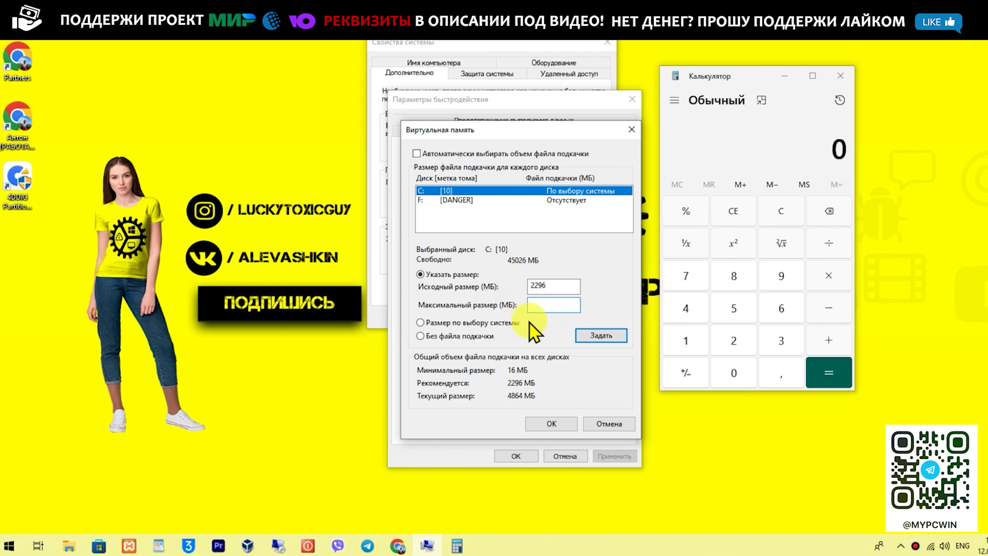
Open Task Manager's memory performance view and place its window beside the virtual memory settings to check the installed RAM.
right_click(683, 546)
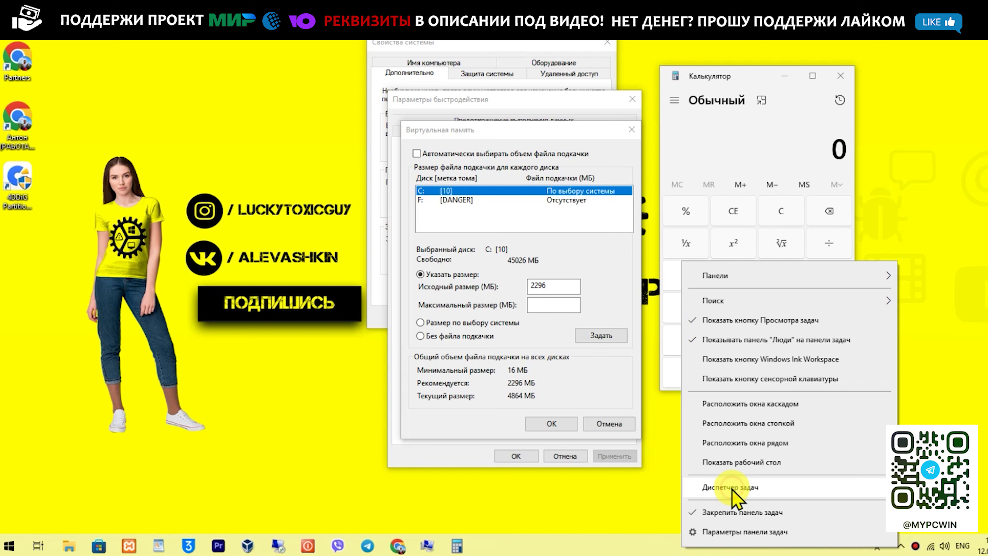
click(732, 487)
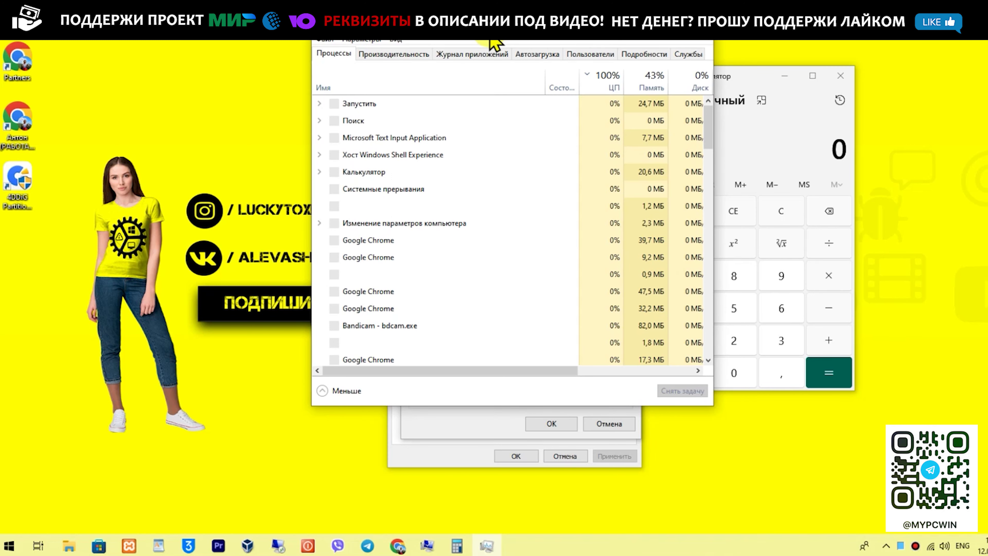
click(390, 56)
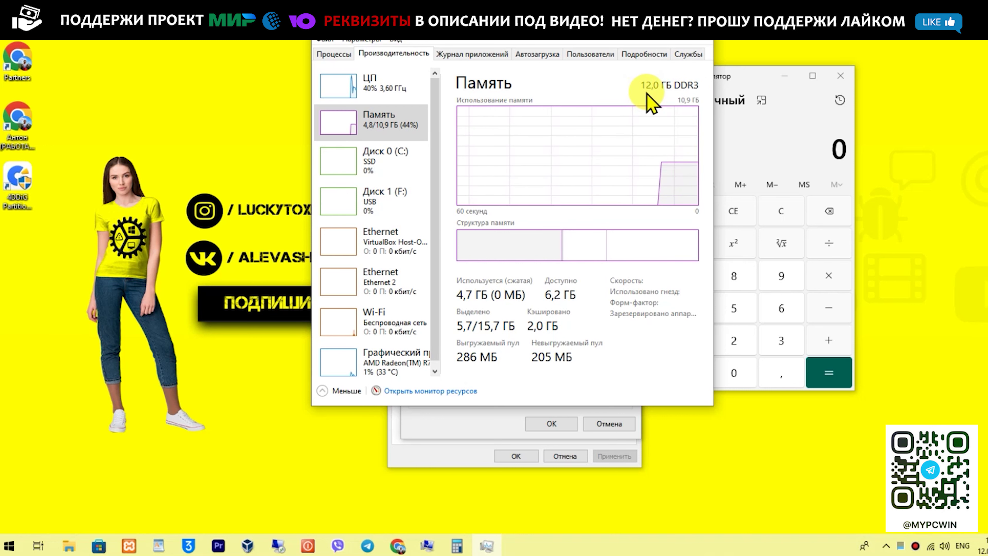
drag(624, 94, 295, 106)
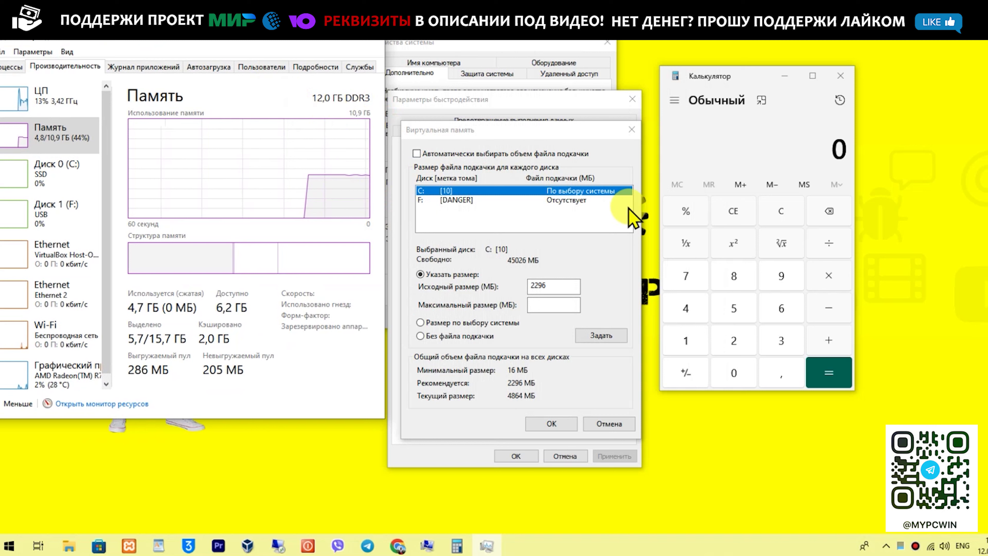
Calculate the maximum paging file size in Calculator as 12 × 1024 × 1.5.
click(686, 341)
click(733, 340)
click(829, 275)
click(685, 340)
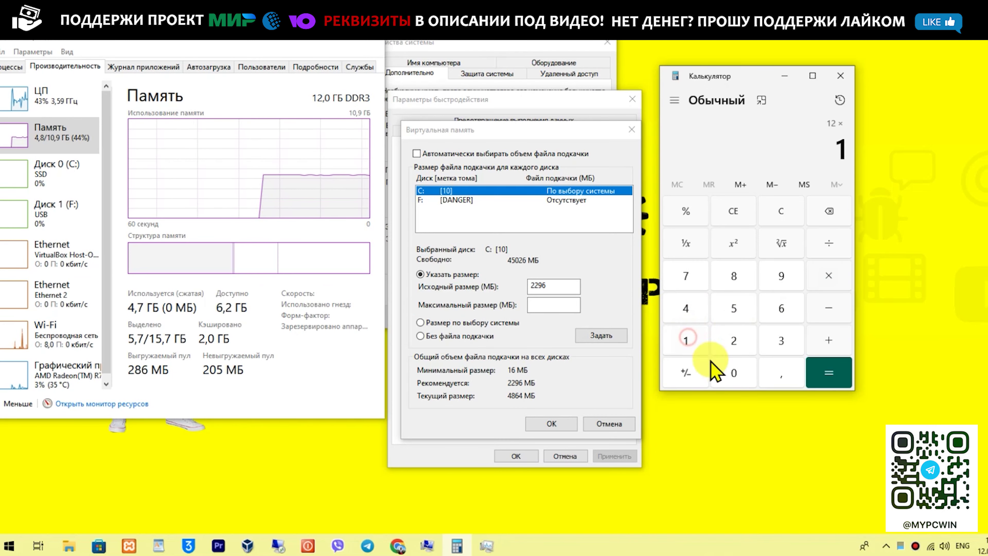
click(734, 372)
click(733, 340)
click(686, 308)
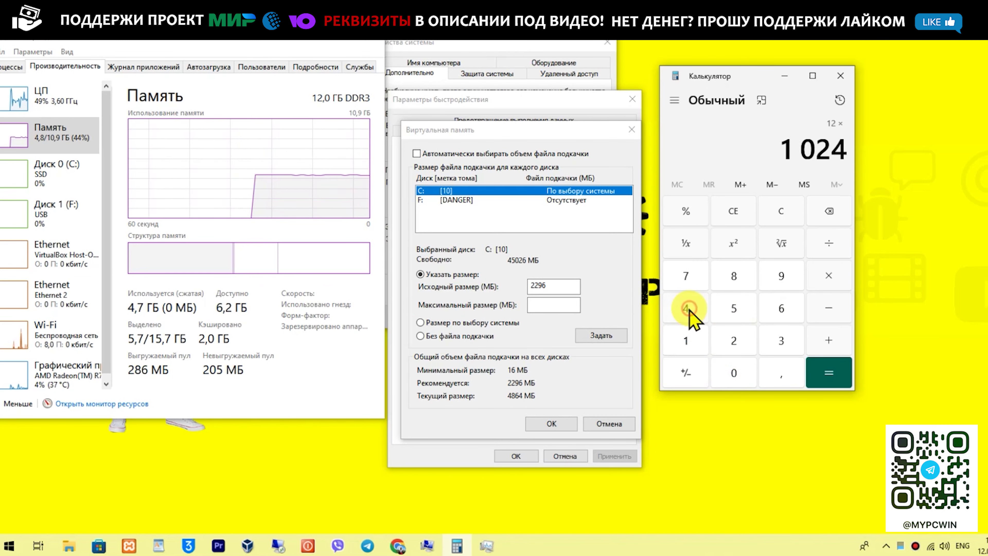
click(829, 275)
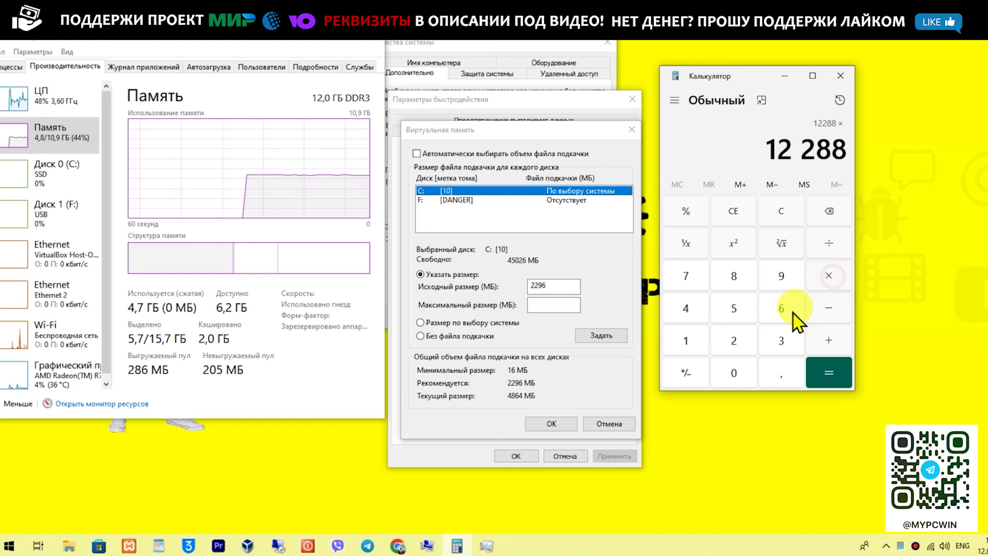
click(686, 340)
click(781, 373)
click(734, 307)
key(Return)
Set drive C:'s maximum paging file size to 18432 MB, apply it, and confirm the restart notice and all open system dialogs.
double_click(763, 150)
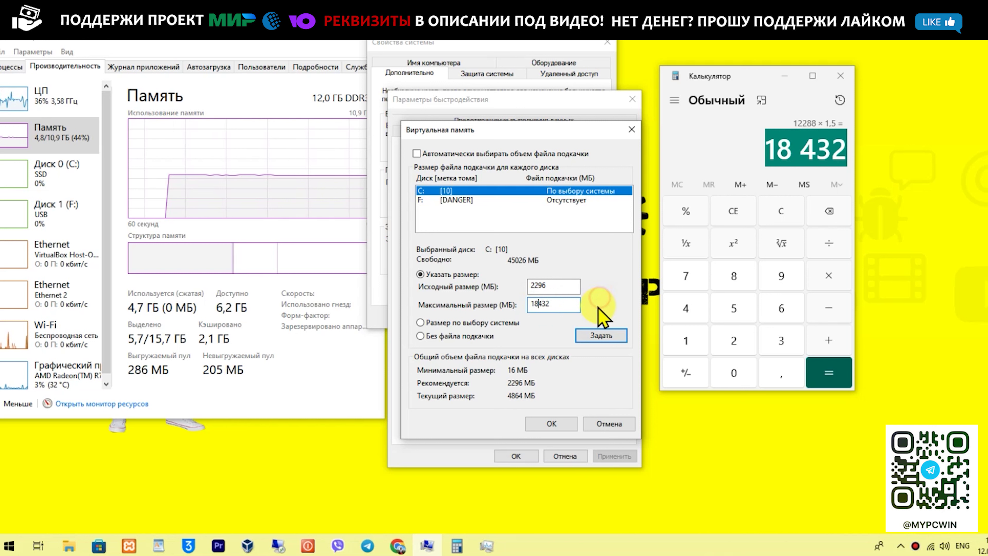
click(593, 336)
click(552, 423)
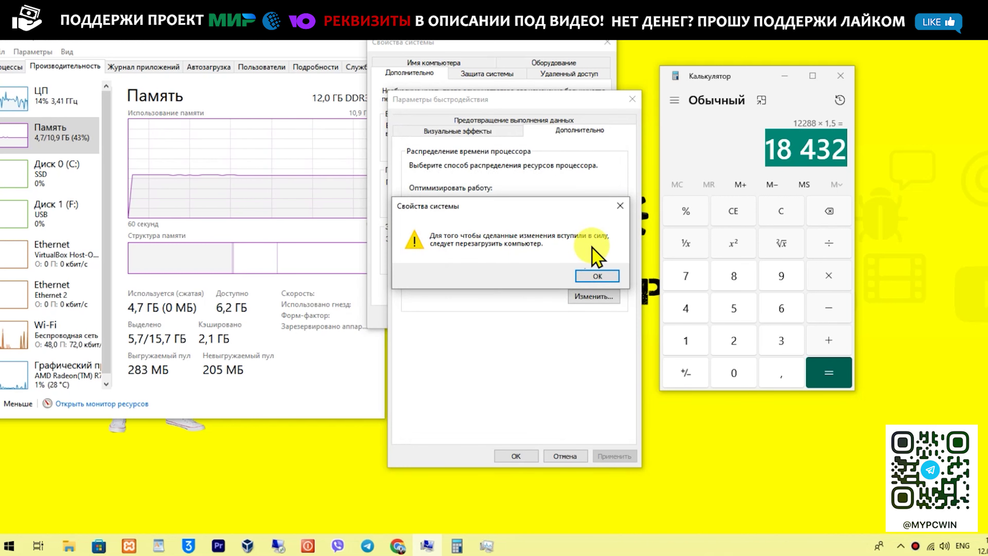
click(595, 277)
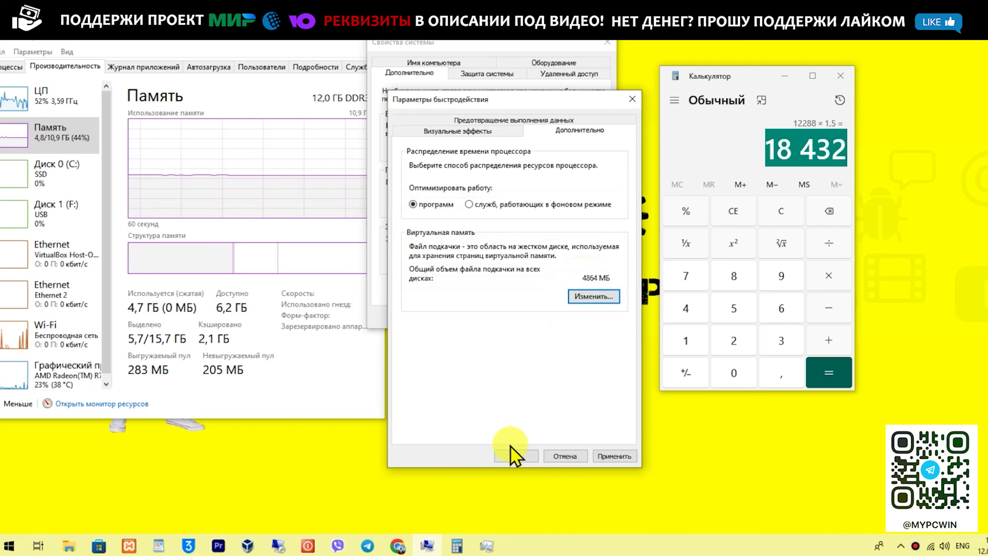
click(515, 457)
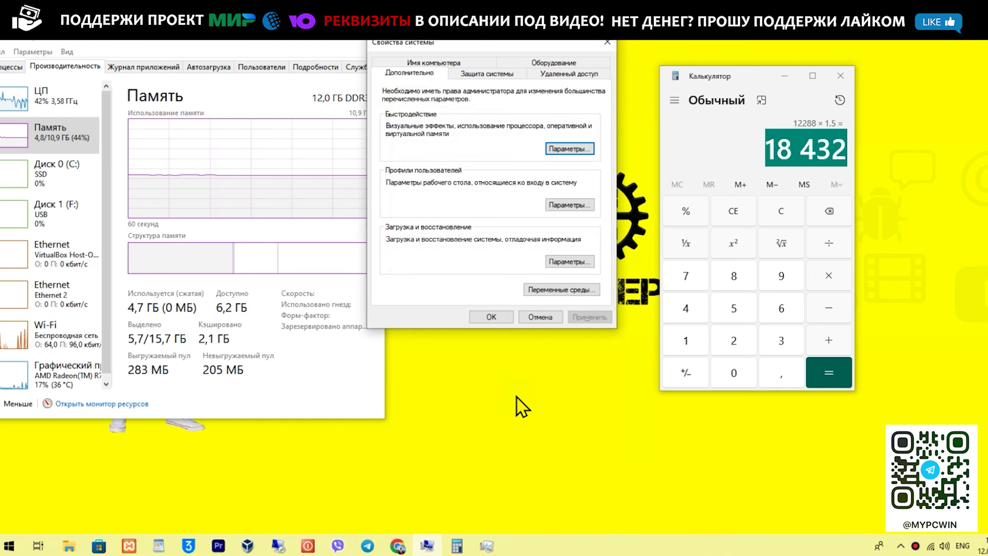
click(506, 318)
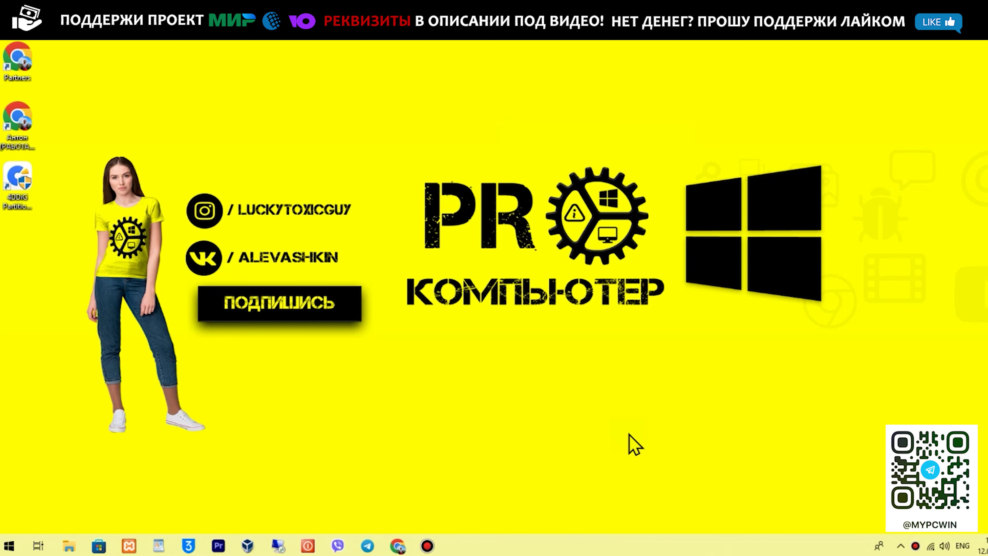
Switch to the incognito Chrome window, search for CrystalDiskInfo and download its standard edition from the Crystal Dew World site.
mouse_move(393, 544)
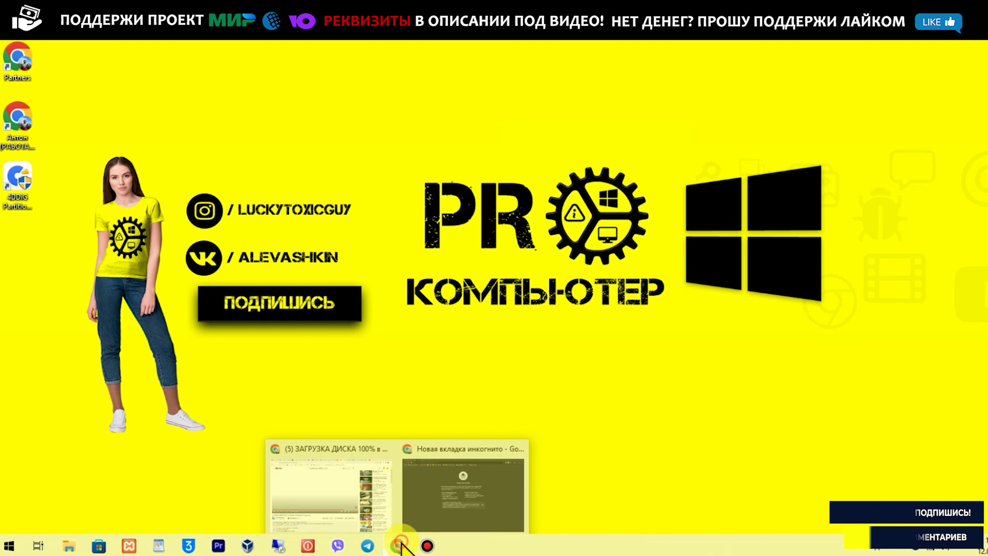
click(441, 526)
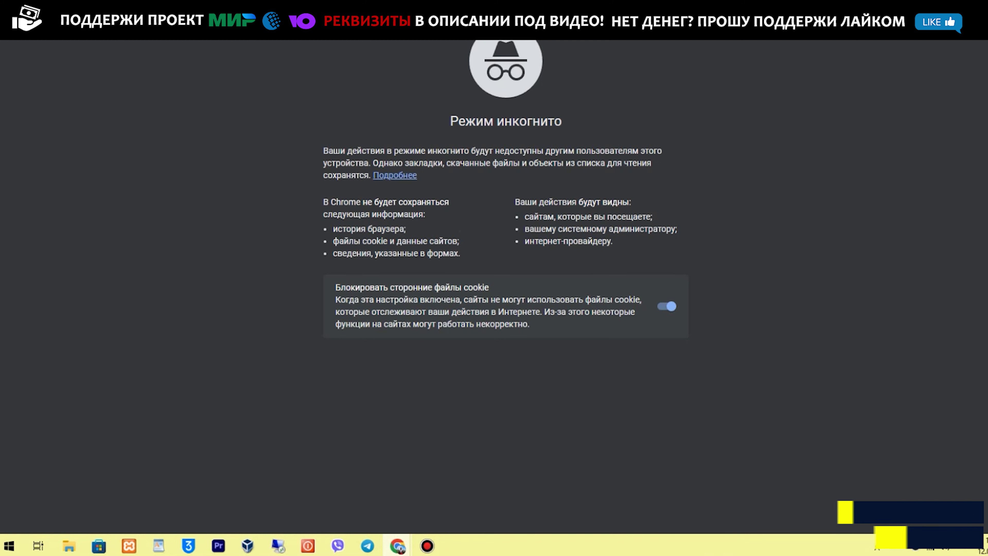
click(121, 31)
text(crys)
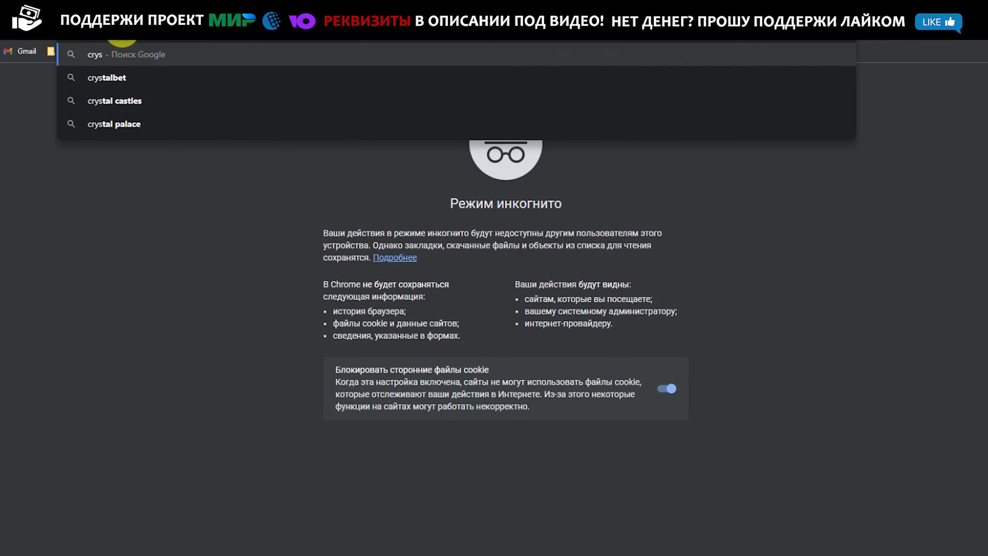
text(telduskin)
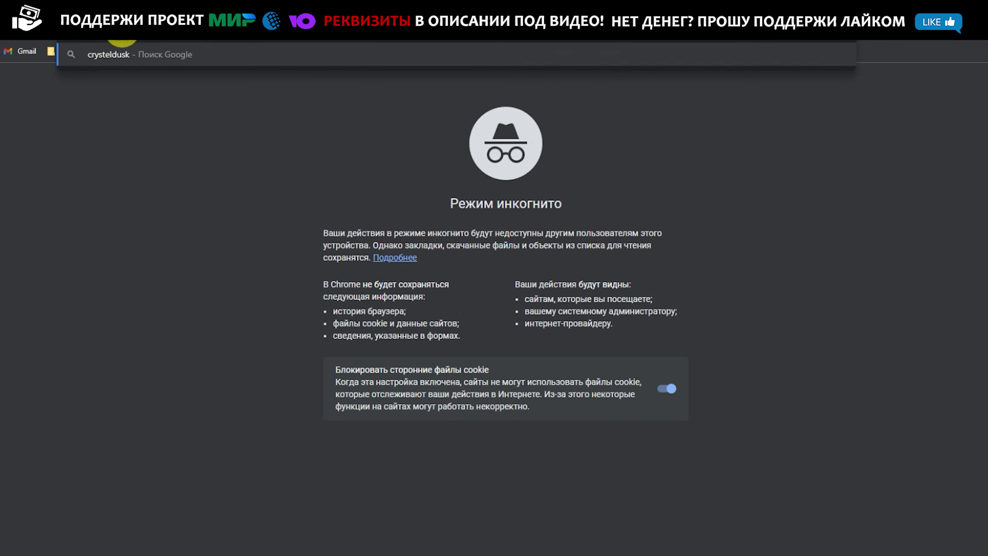
text(fo)
key(Return)
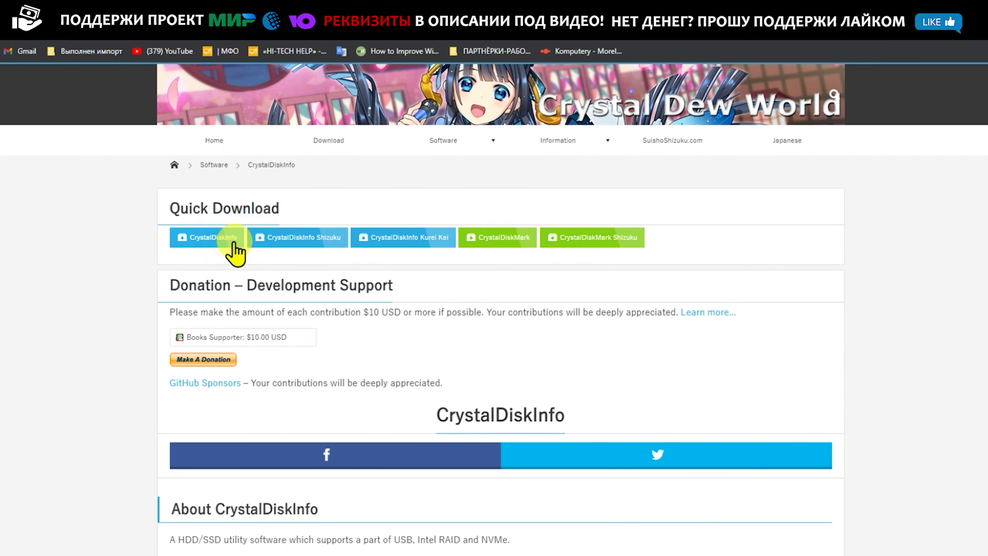
click(225, 249)
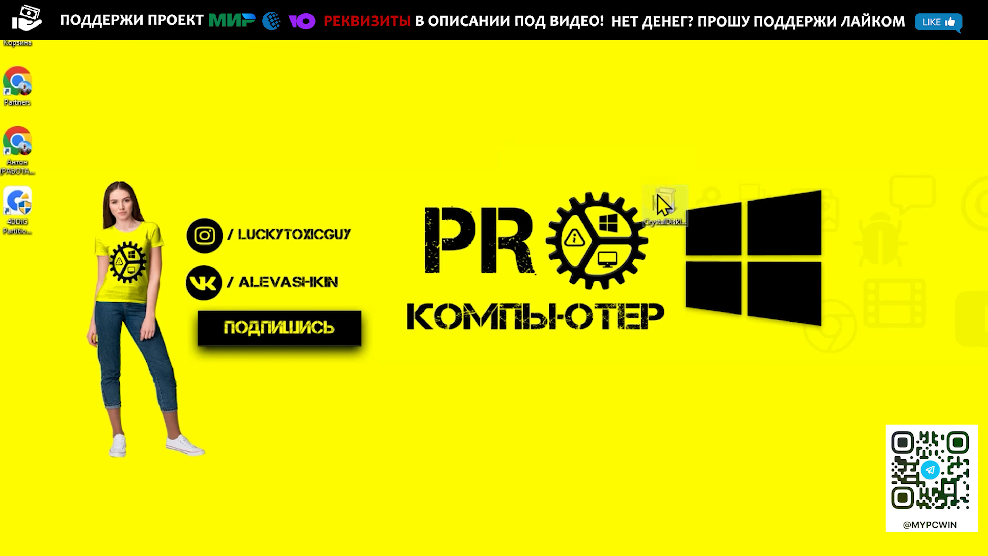
Install CrystalDiskInfo 9.0.1a from the desktop installer, accepting the license and keeping the desktop icon, and launch it on finishing.
double_click(658, 194)
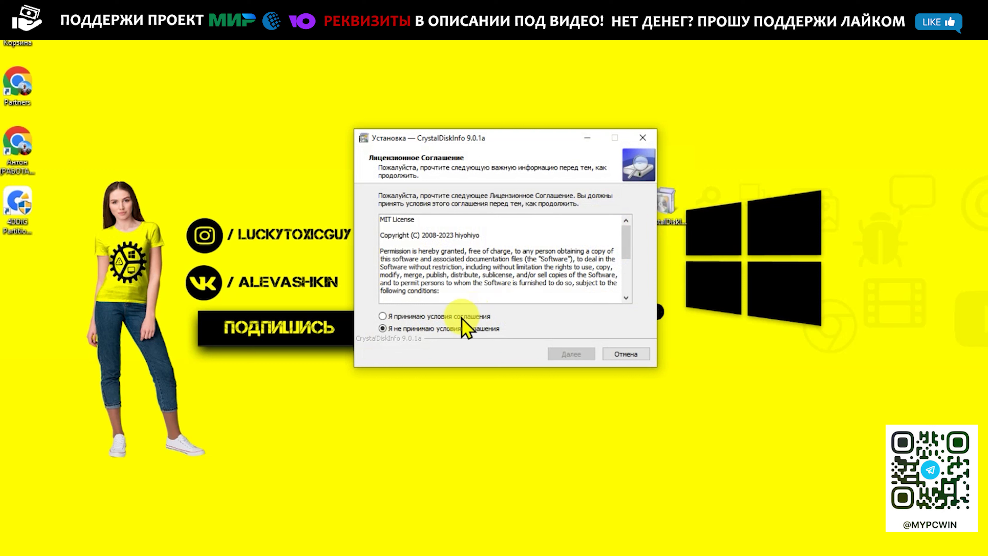
click(467, 316)
click(572, 353)
click(574, 354)
click(574, 354)
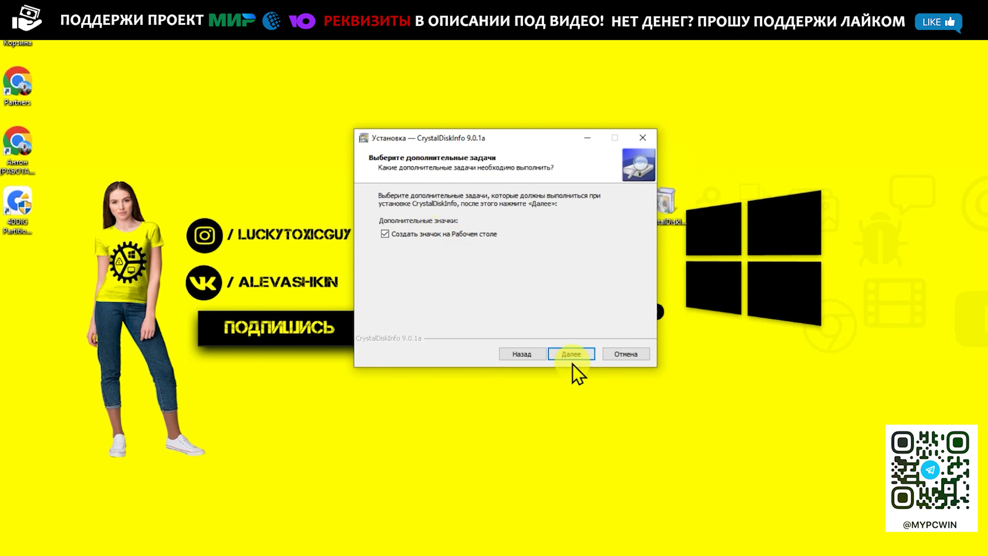
click(578, 354)
click(584, 354)
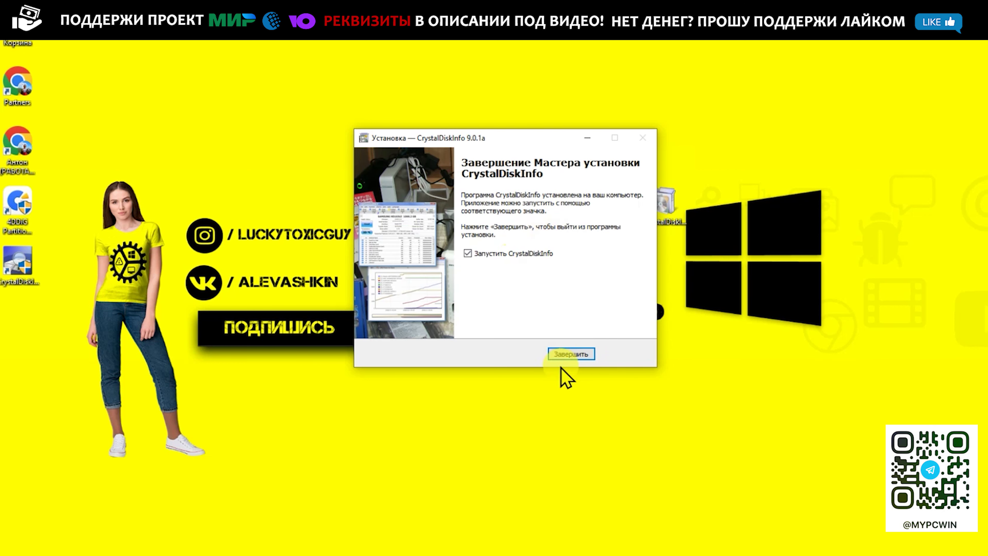
click(574, 355)
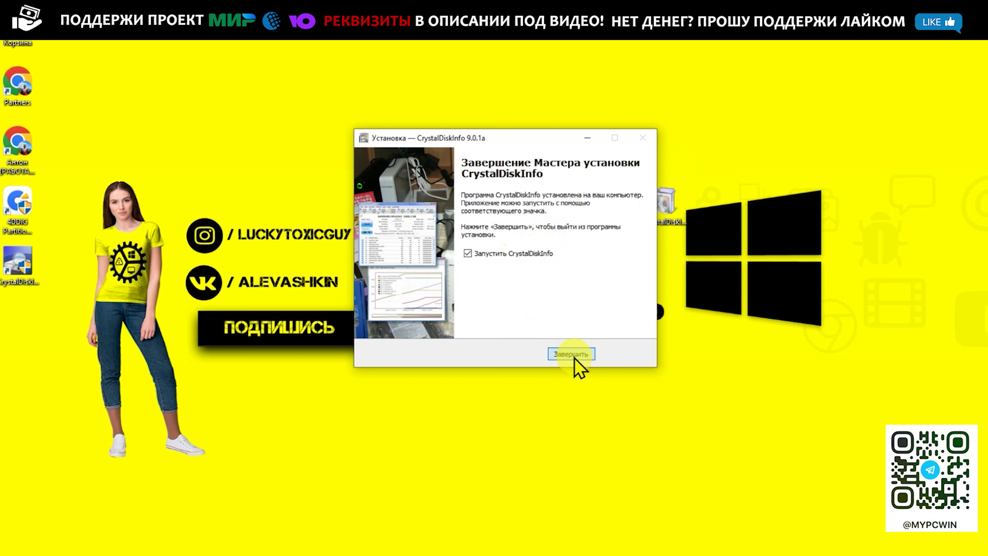
click(575, 355)
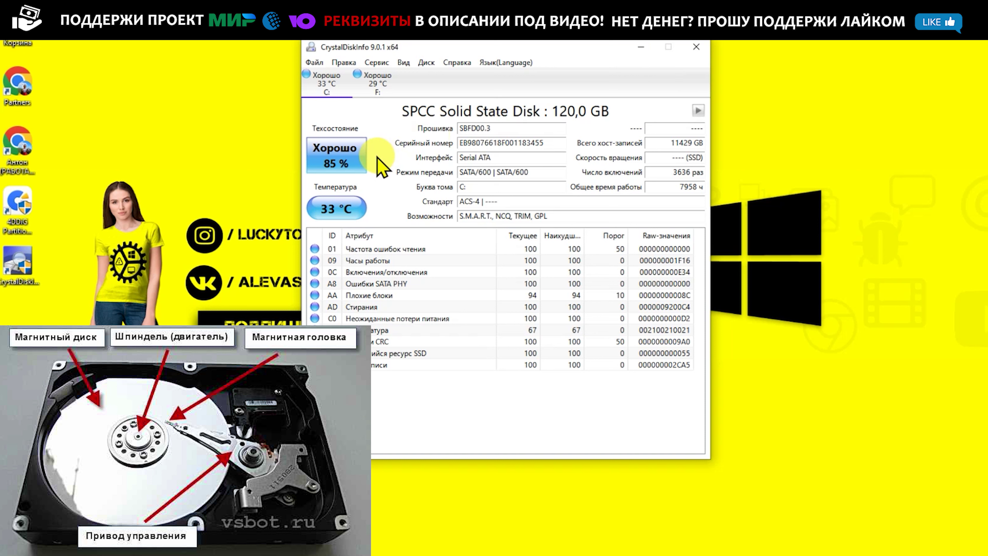
Examine drive C:'s health status, power-on count, total operating hours and S.M.A.R.T. attributes in CrystalDiskInfo.
click(334, 165)
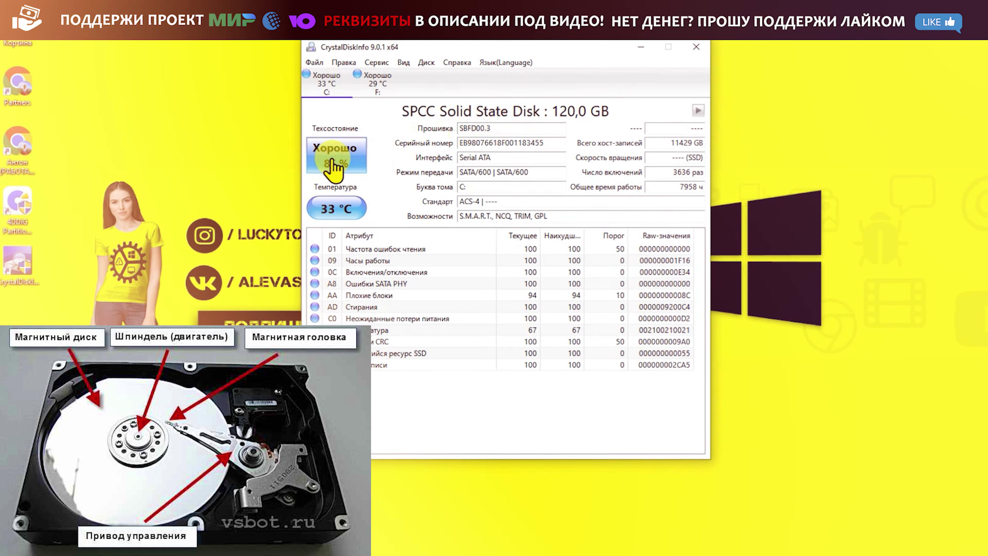
click(660, 154)
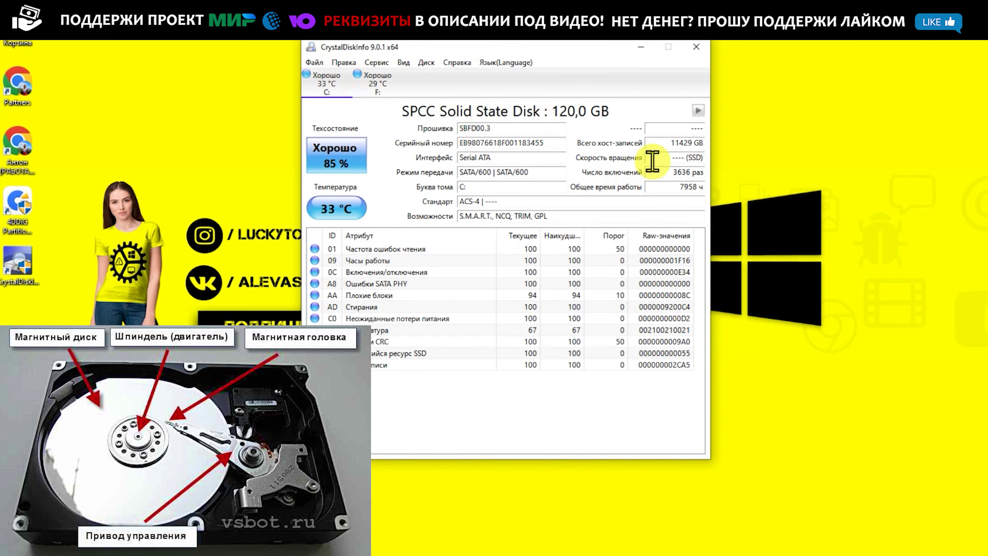
drag(662, 176, 711, 185)
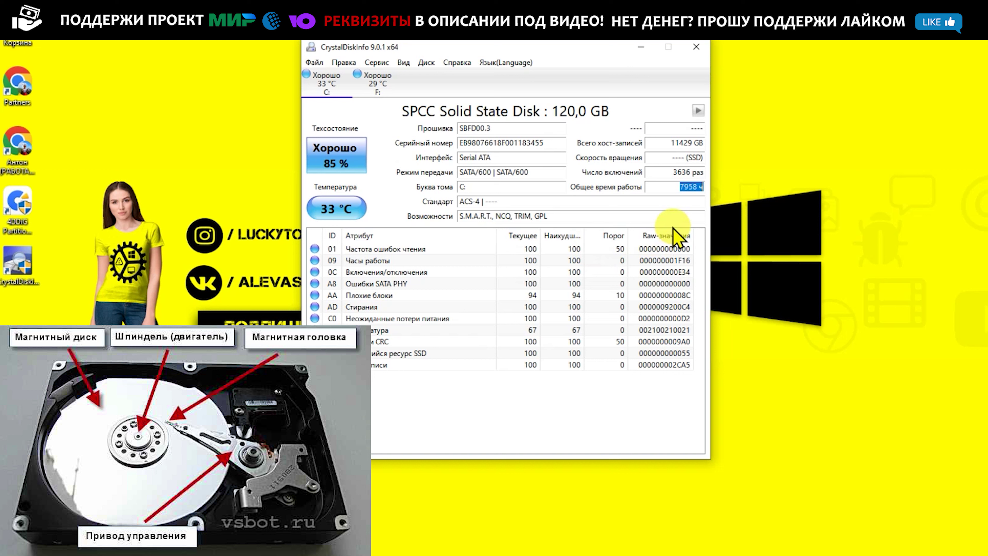
click(677, 248)
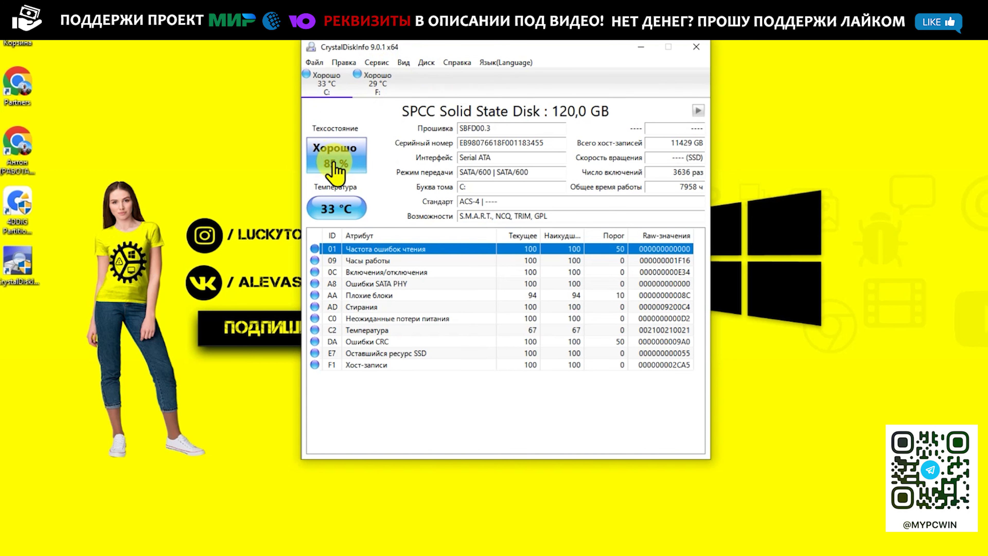
click(559, 252)
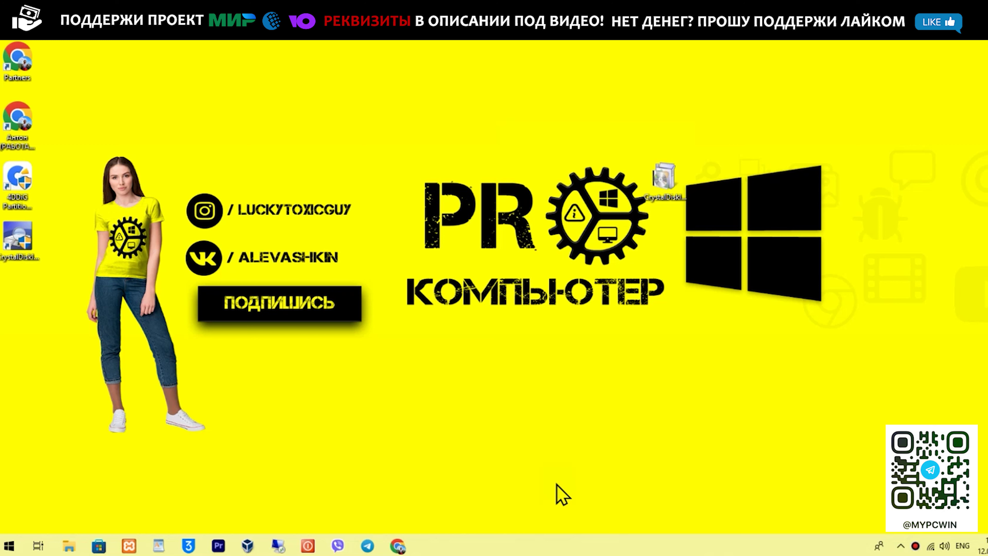
Open Device Manager and select the AMD SATA Controller among the IDE ATA/ATAPI controllers.
right_click(9, 546)
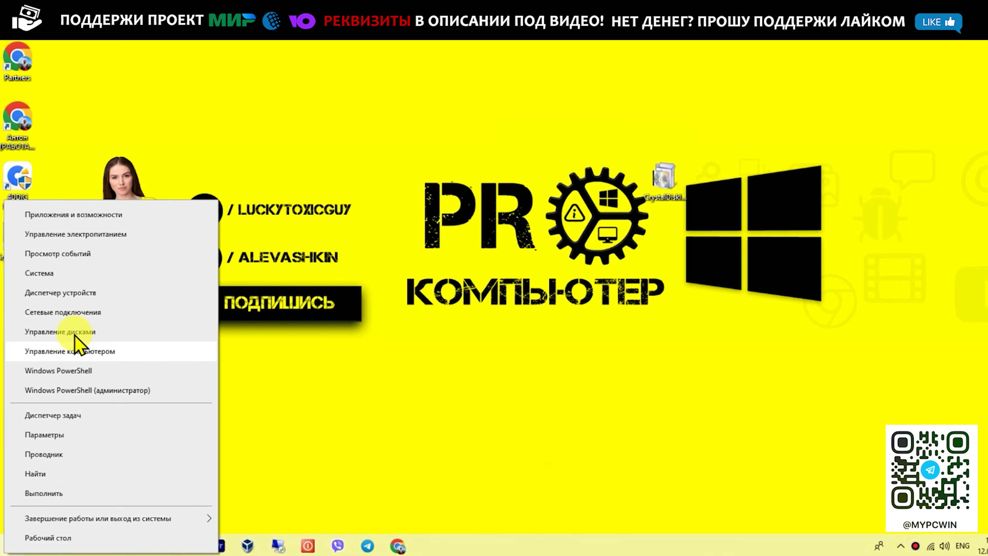
click(459, 398)
right_click(10, 546)
click(65, 290)
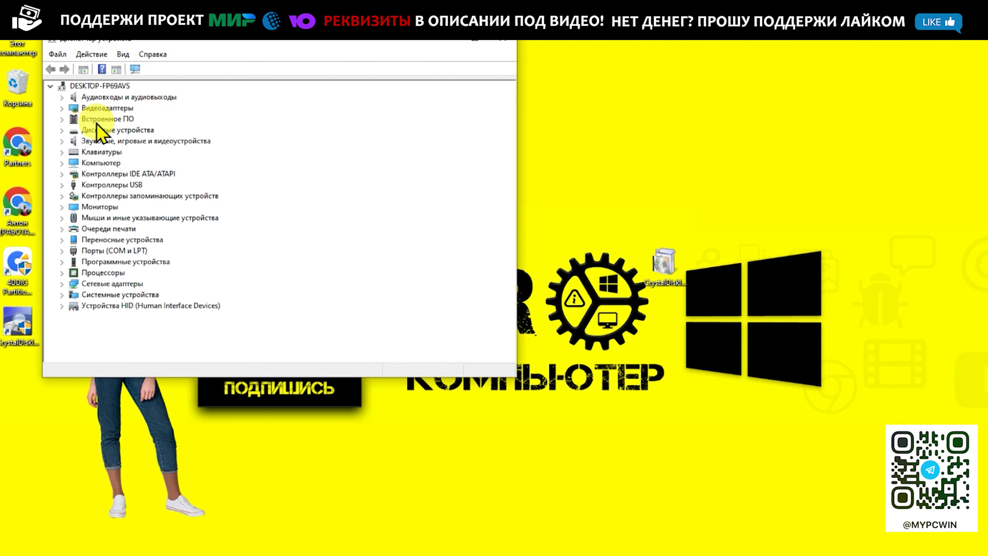
click(61, 173)
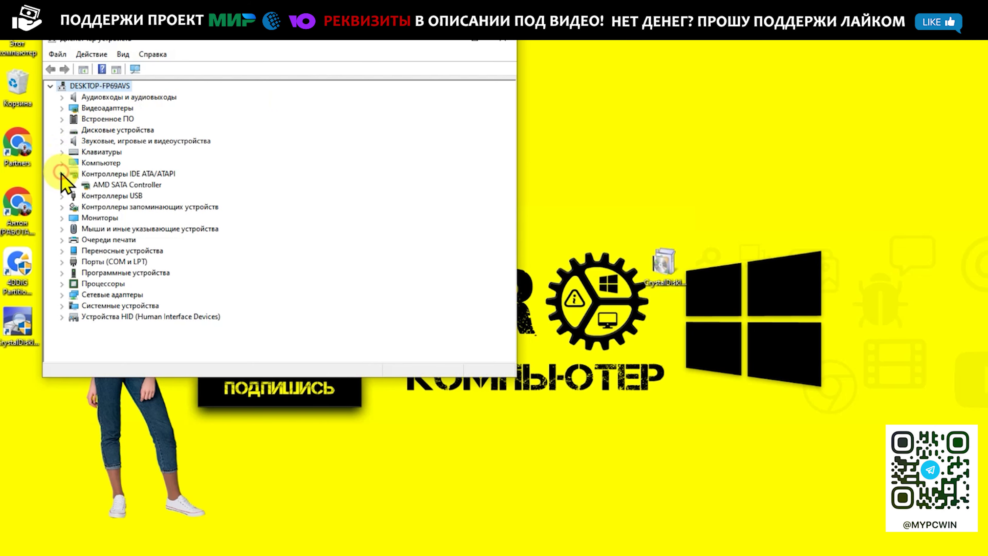
click(121, 185)
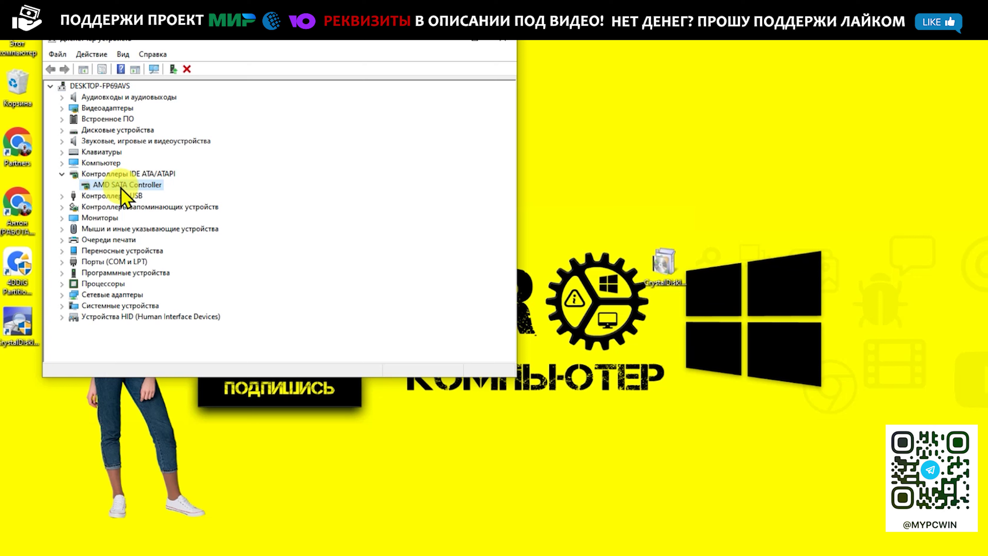
right_click(121, 187)
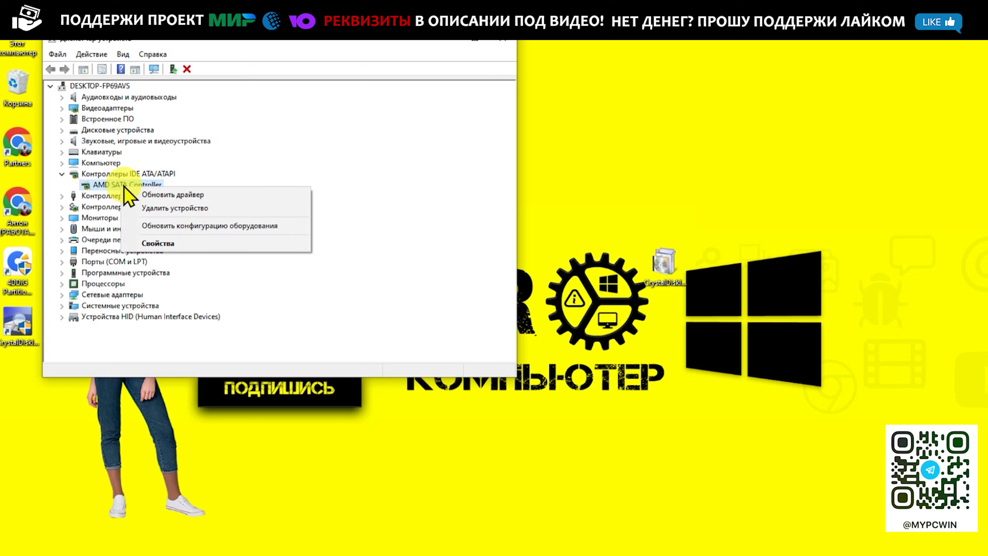
right_click(94, 185)
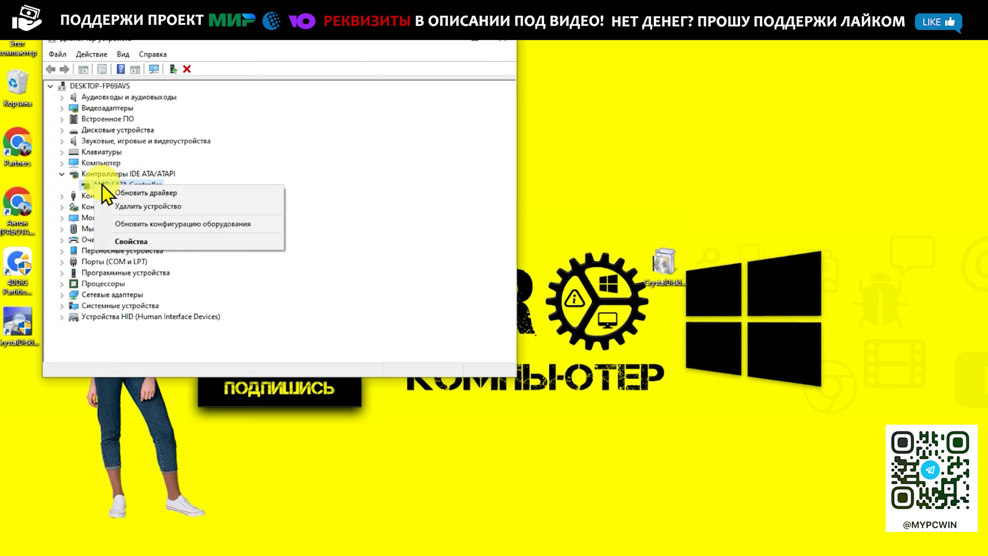
key(Escape)
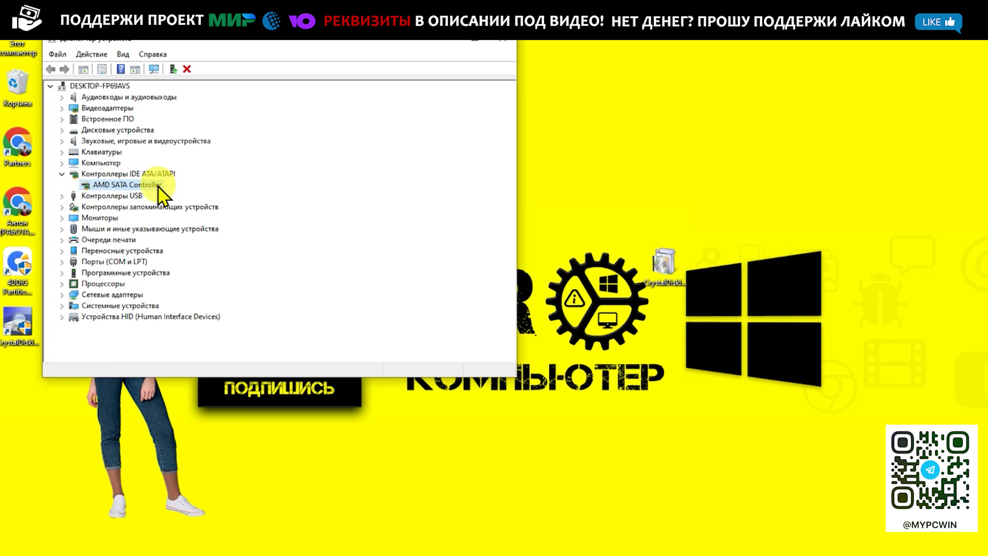
right_click(142, 187)
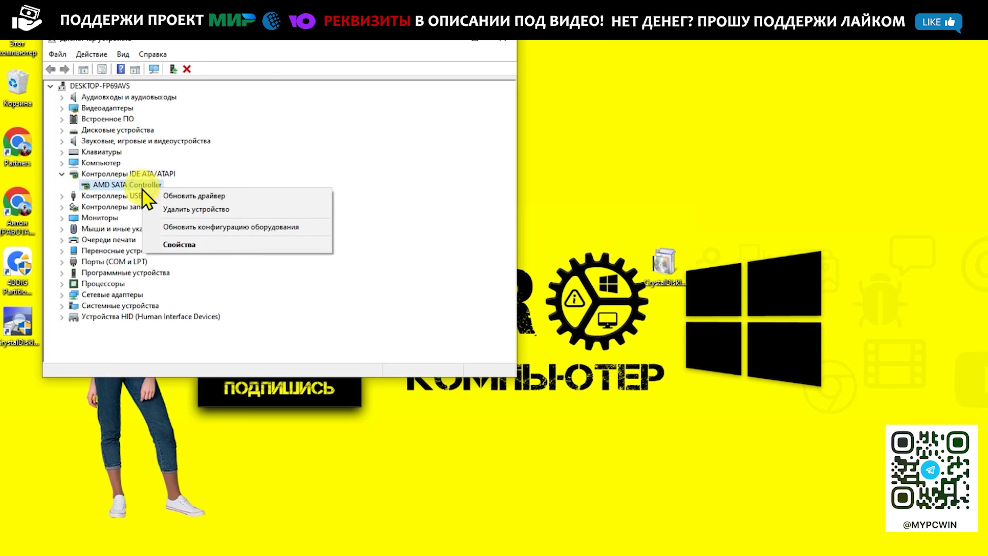
click(182, 246)
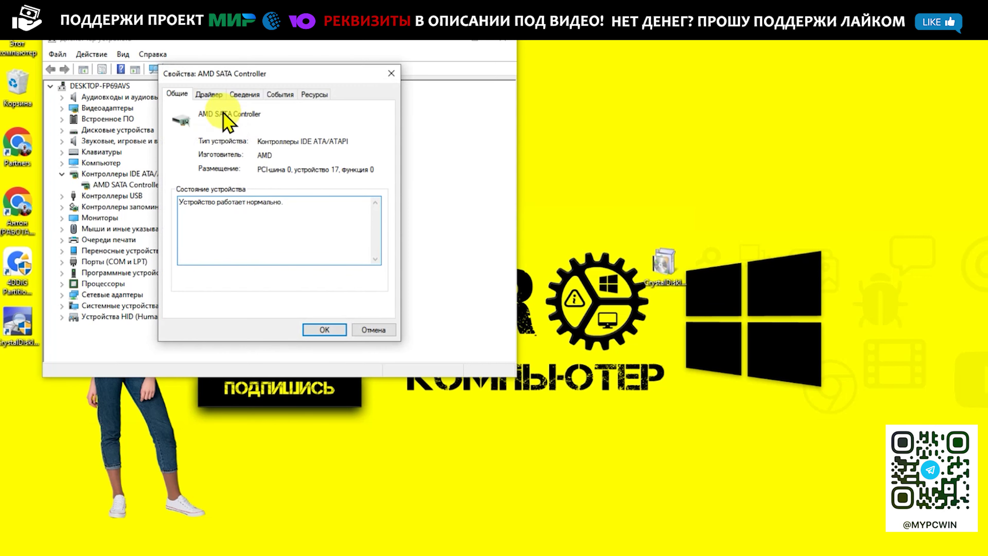
key(Escape)
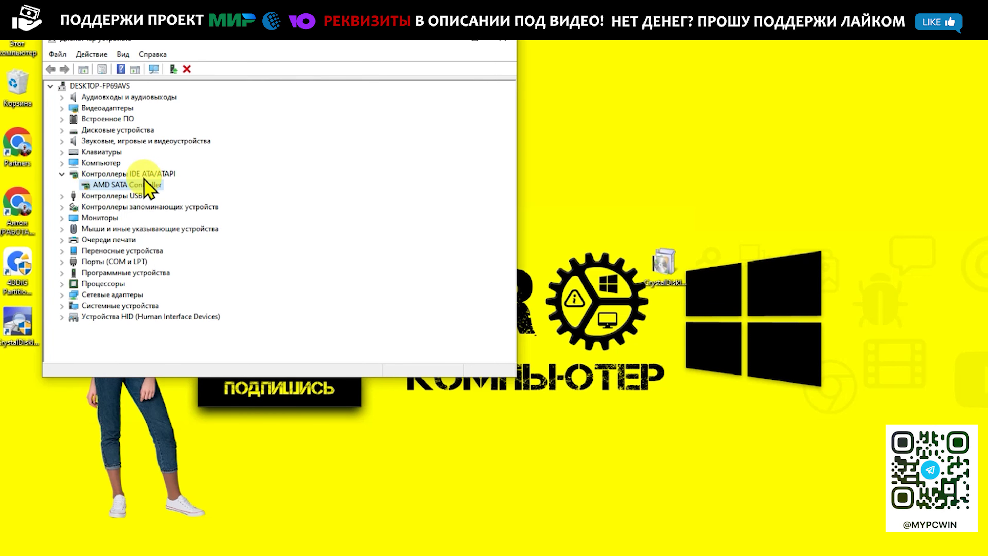
right_click(117, 185)
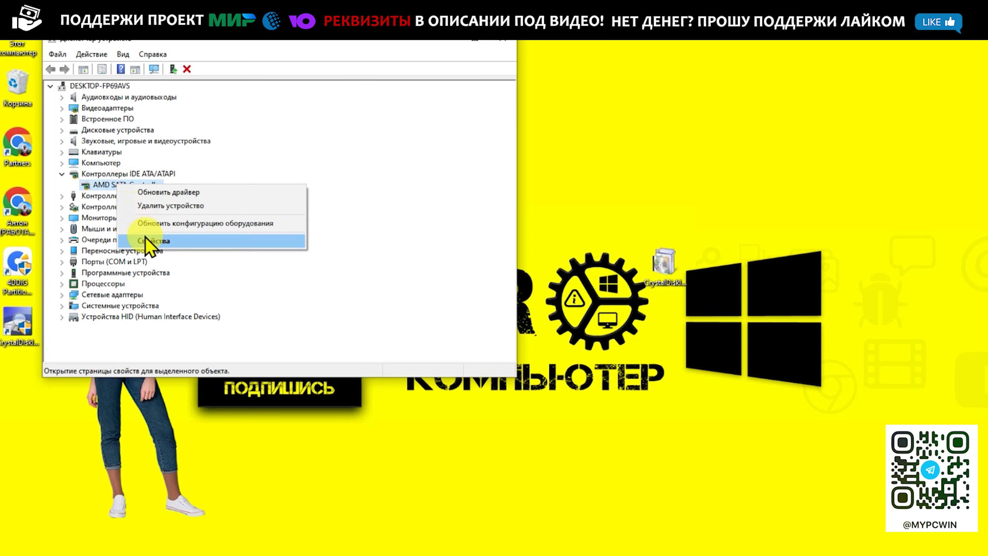
right_click(107, 187)
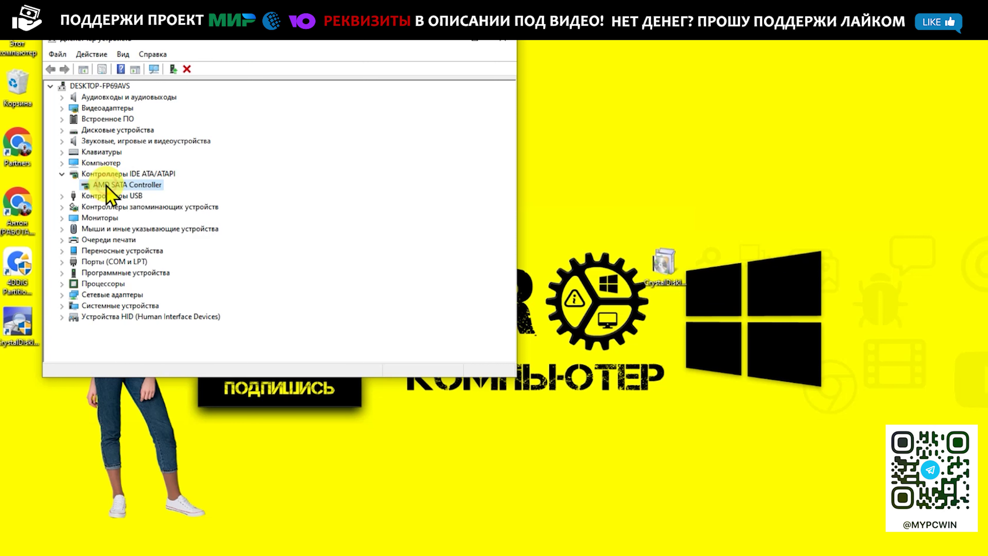
Run an automatic driver update search for the AMD SATA Controller from its properties, then close the wizard and the properties.
right_click(107, 187)
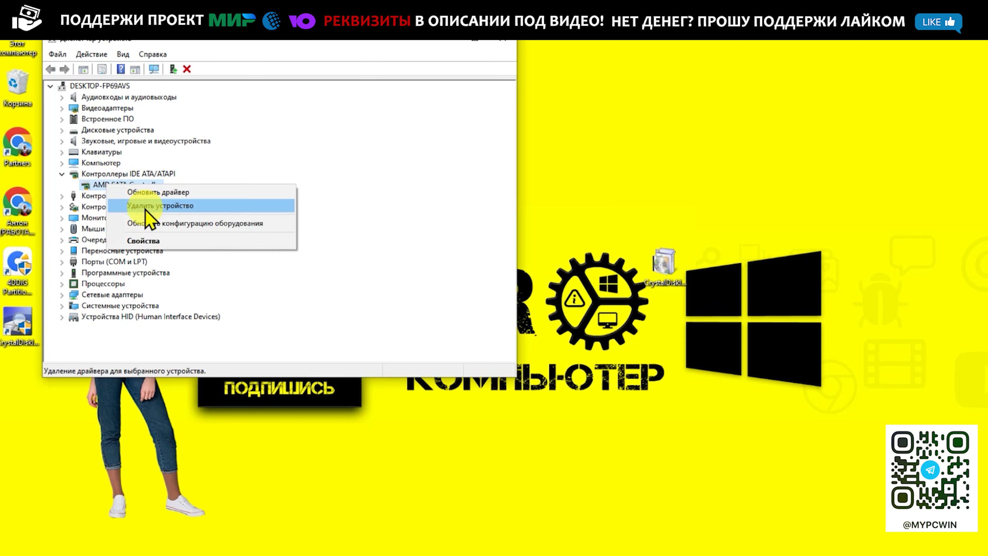
click(158, 242)
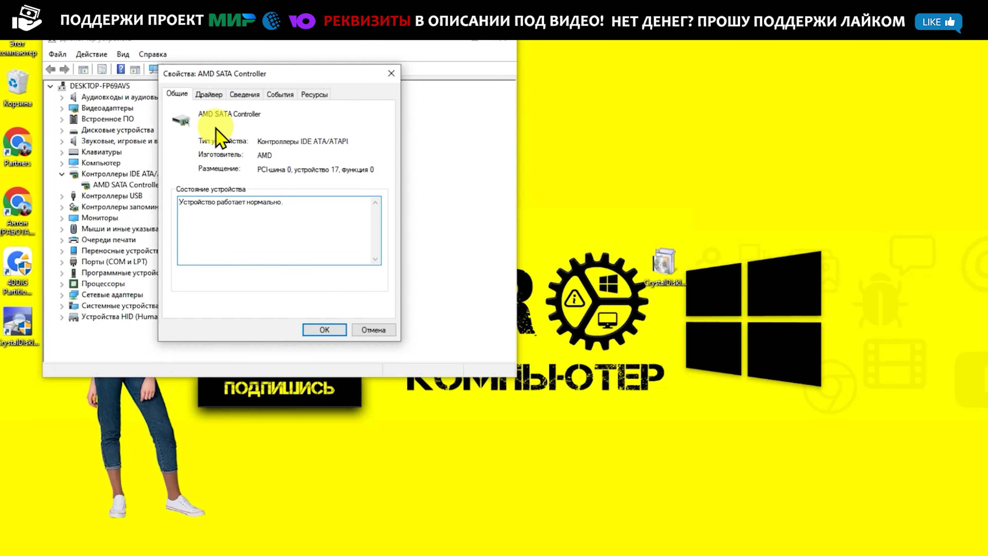
click(213, 95)
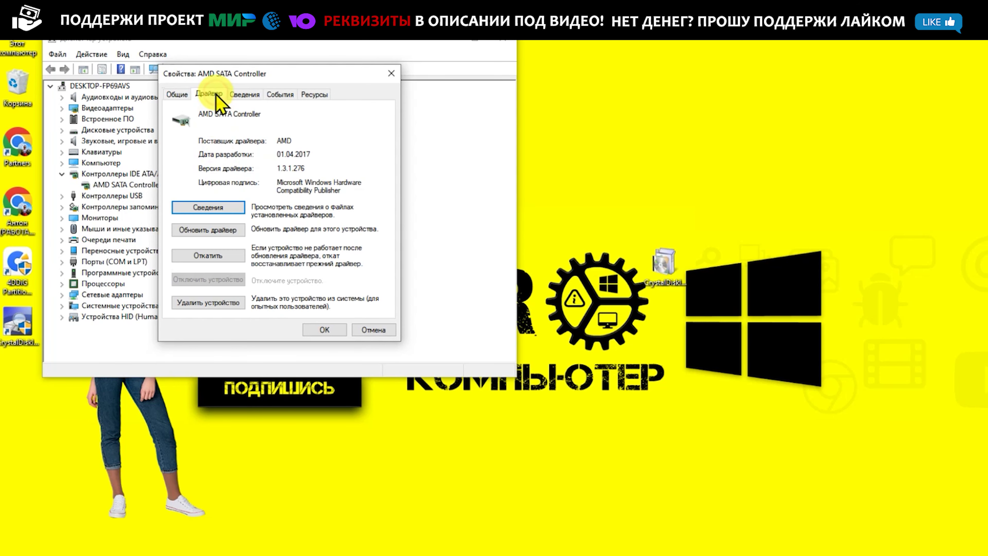
click(203, 229)
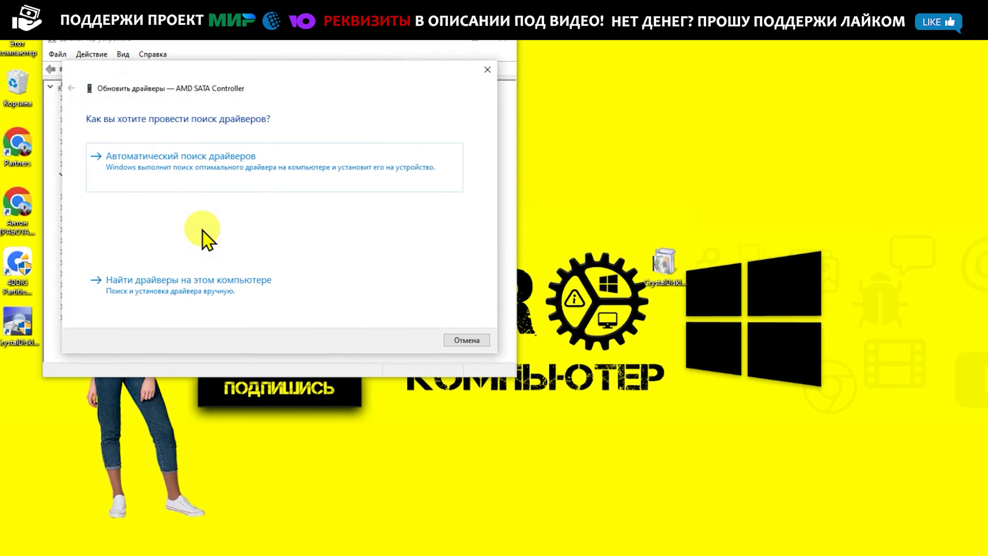
click(232, 178)
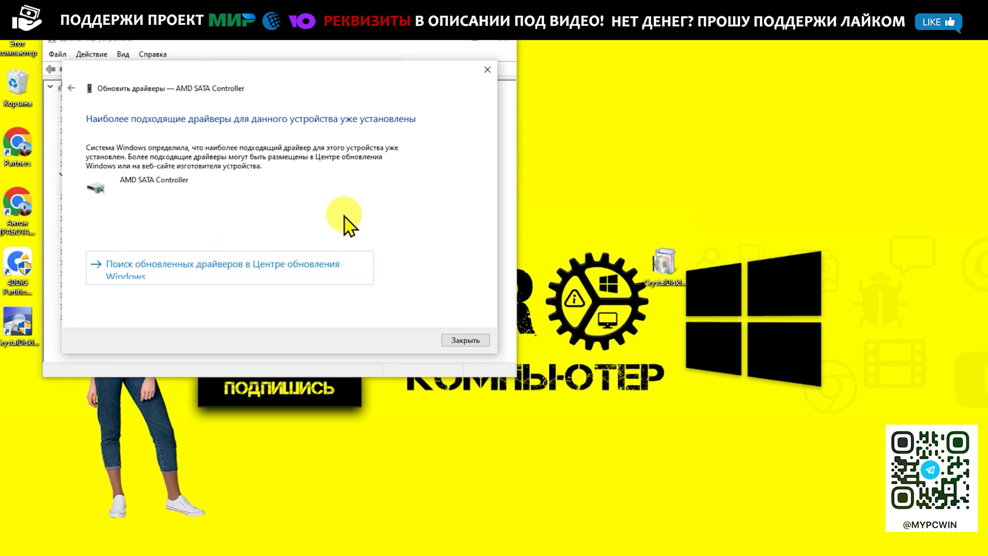
click(467, 341)
click(326, 329)
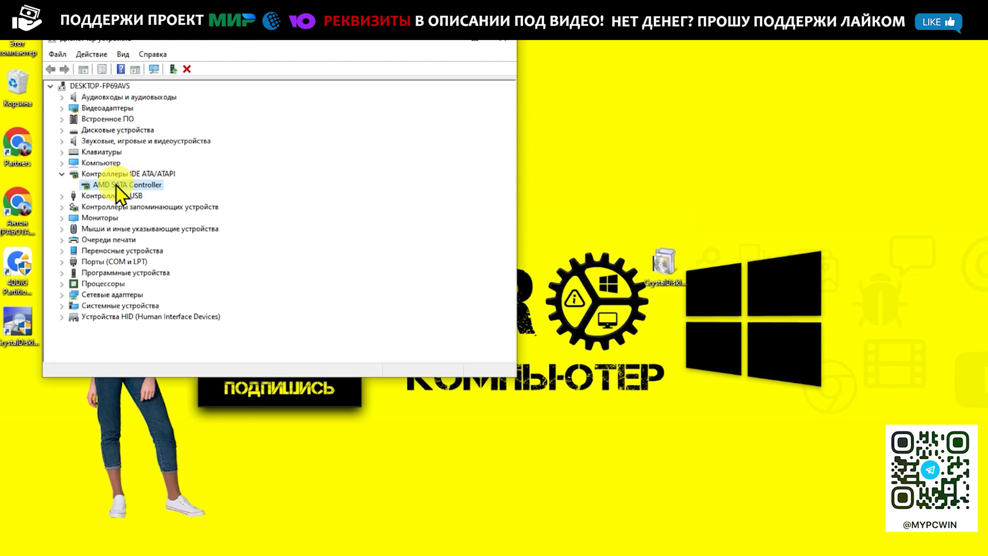
Start a manual driver update from the AMD SATA Controller's properties and open the list of available drivers on this computer.
right_click(116, 184)
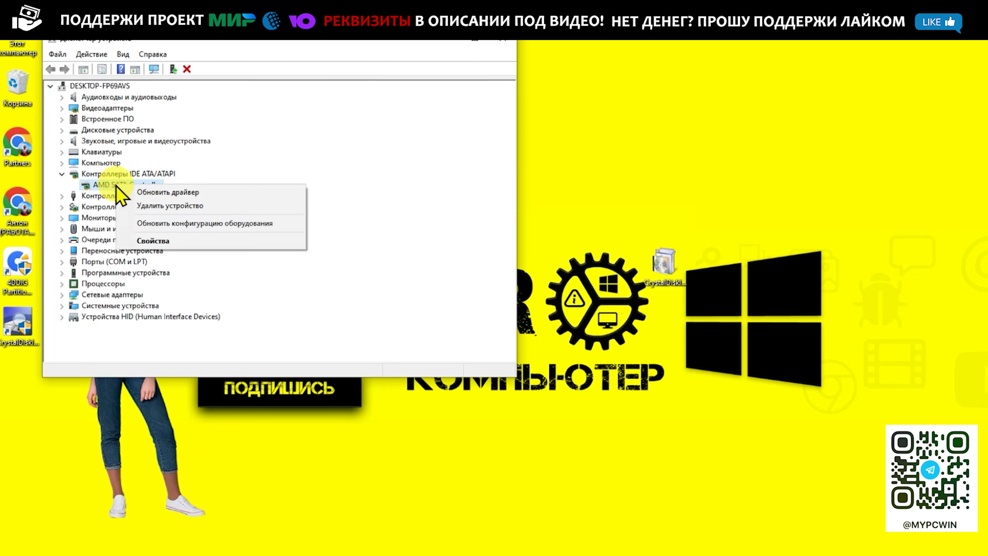
click(159, 242)
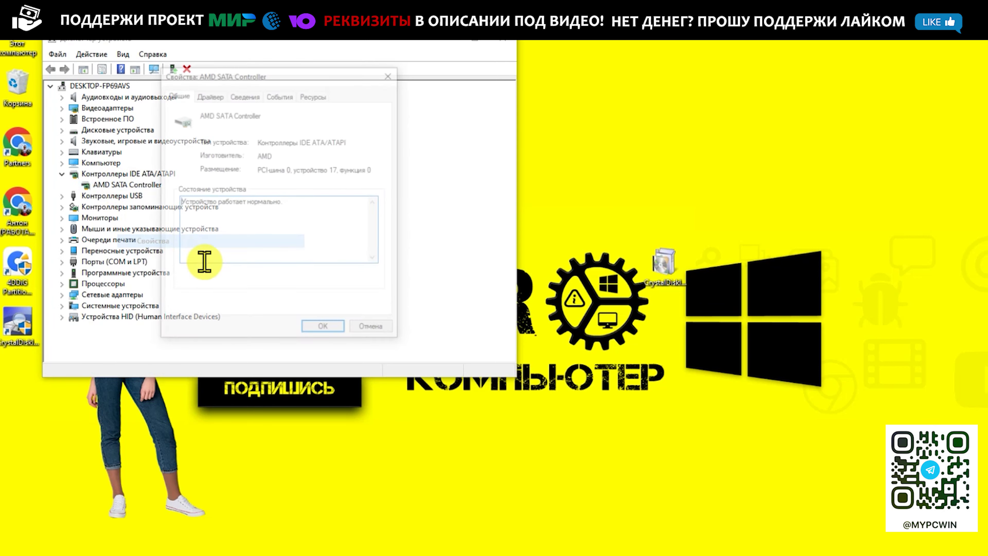
click(210, 94)
click(225, 228)
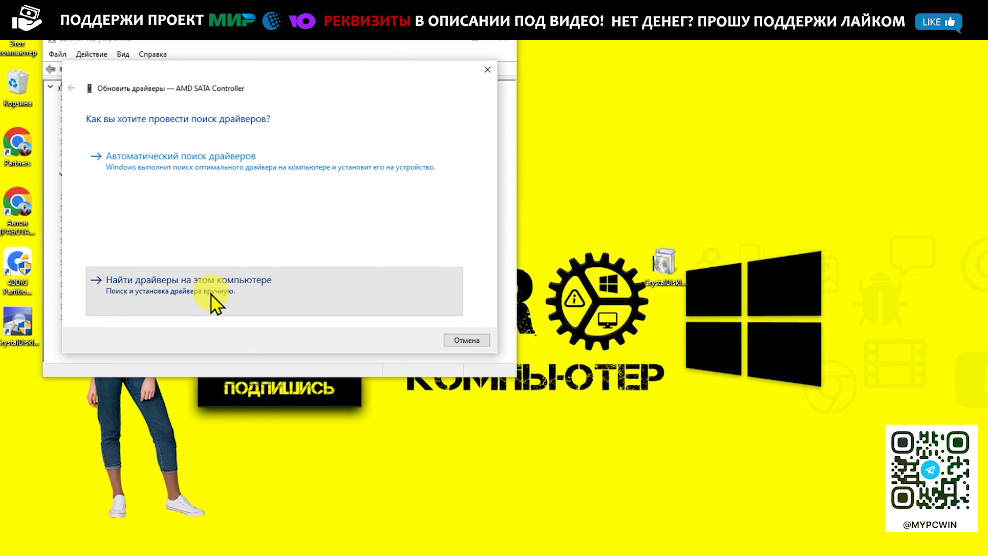
click(213, 303)
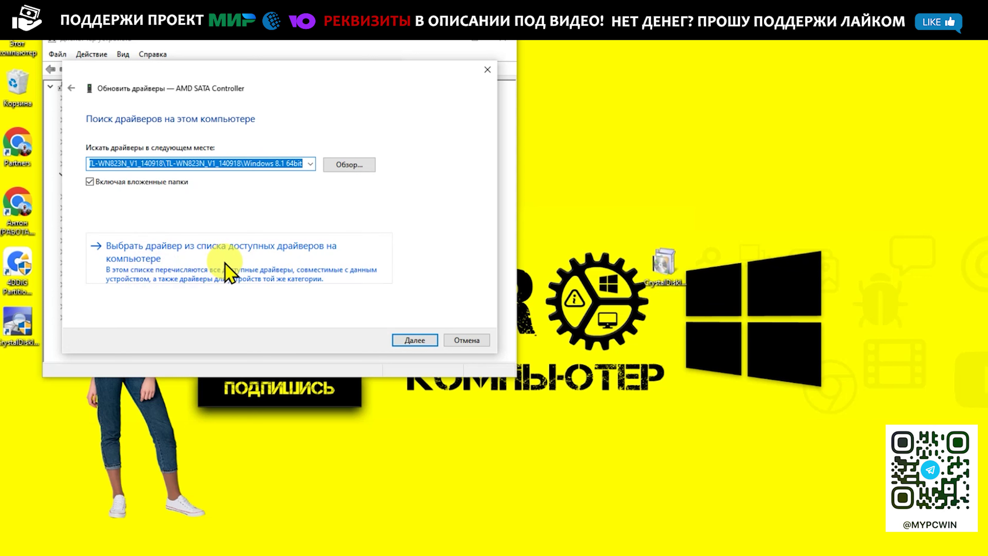
click(286, 260)
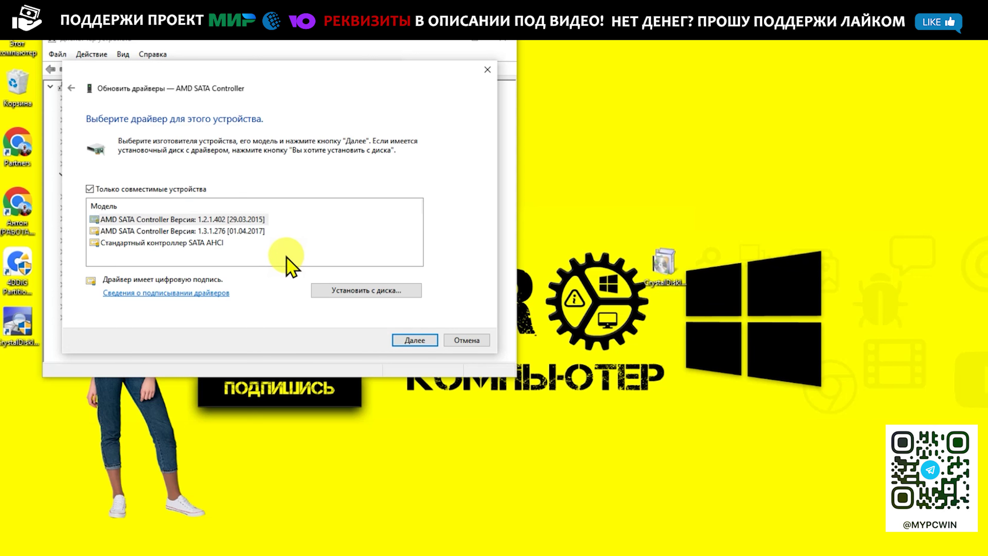
Go through the compatible drivers and select AMD SATA Controller version 1.3.1.276 [01.04.2017].
click(258, 220)
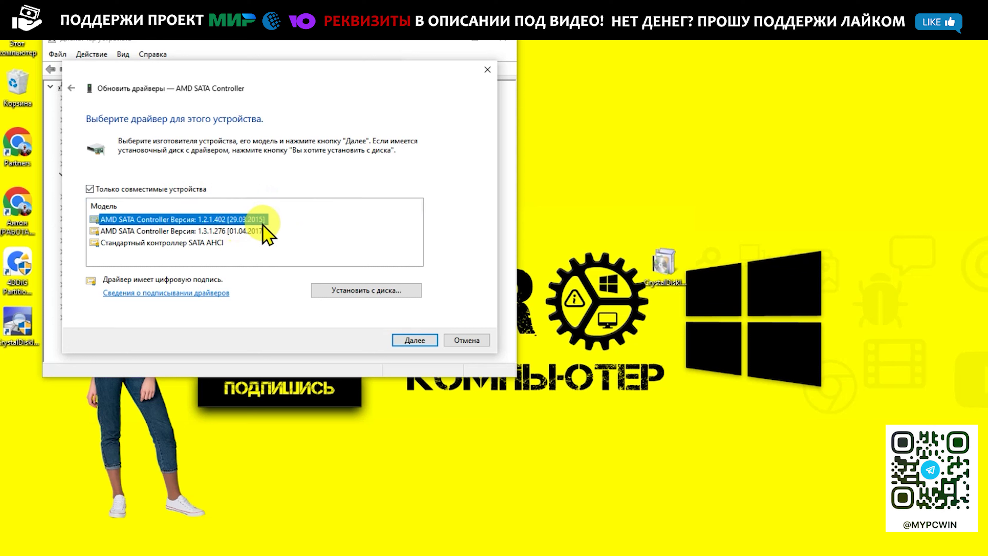
click(247, 231)
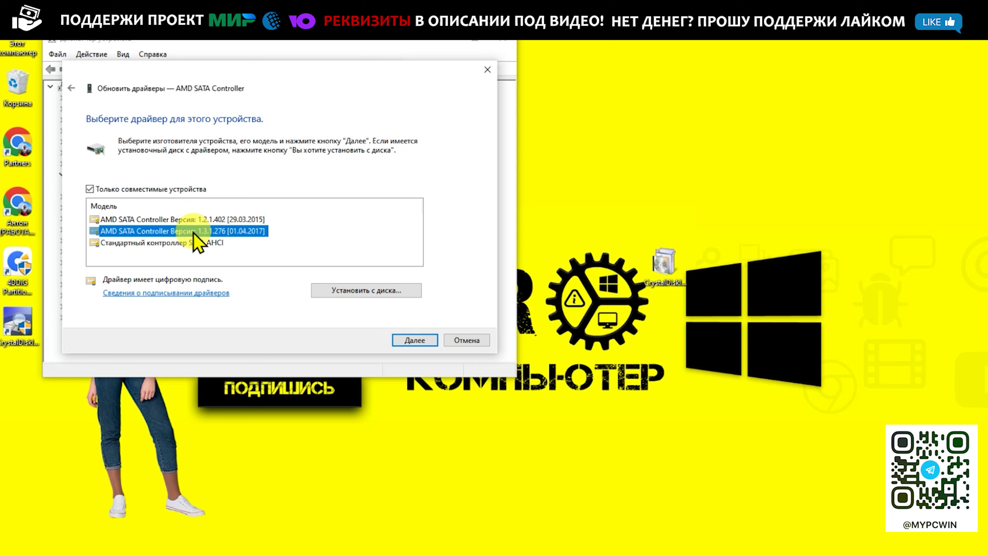
click(166, 243)
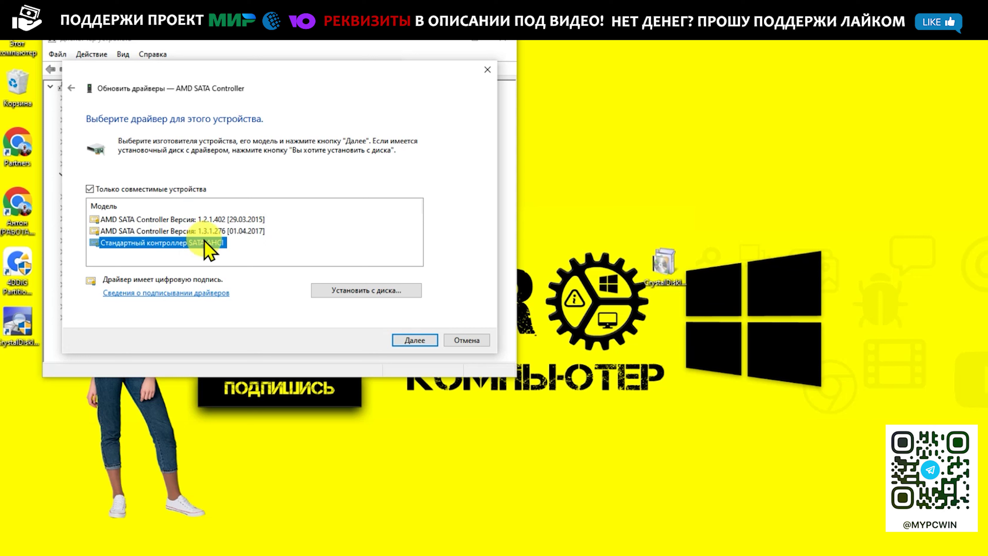
click(238, 220)
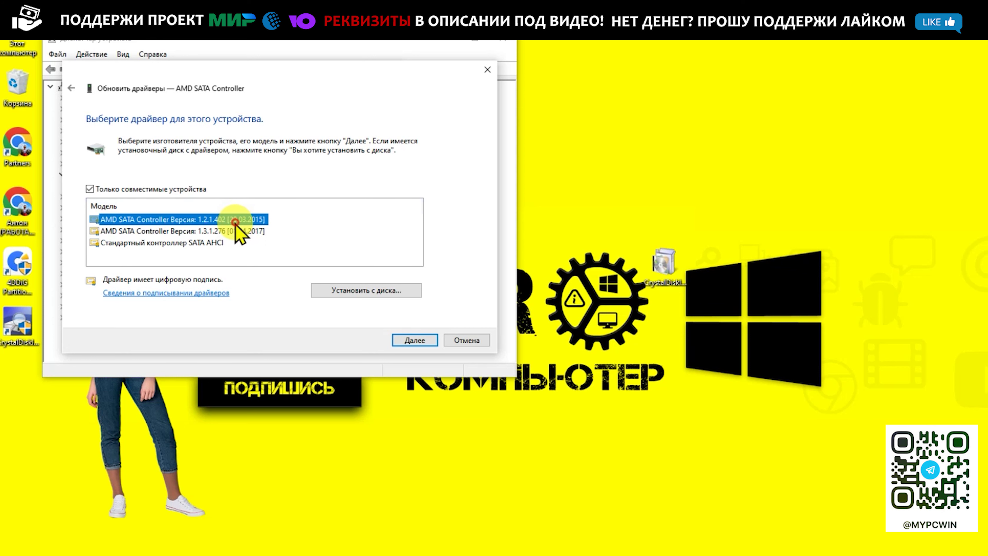
click(248, 231)
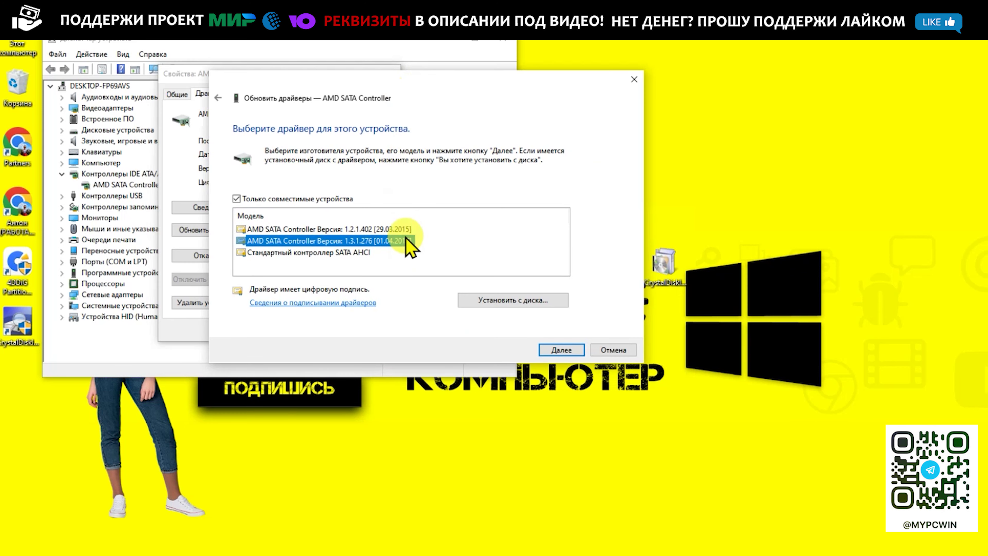